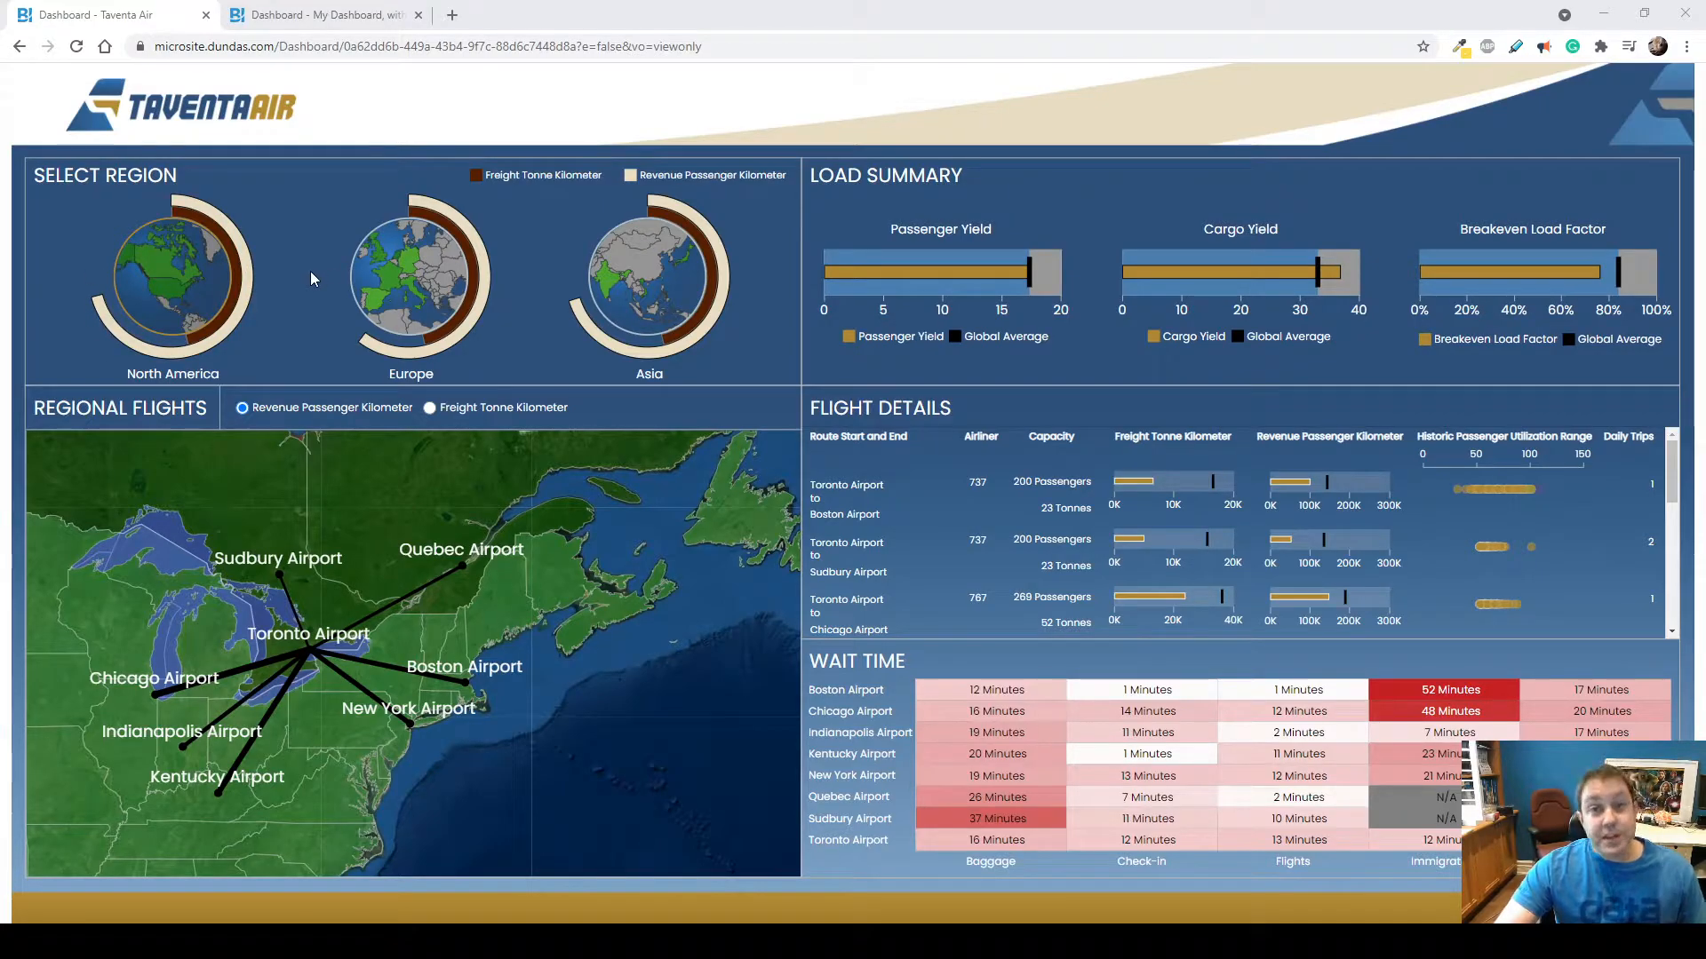
Switch to the My Dashboard browser tab and bring up the fields of the Revenue by Country by Product table.
left_click(320, 18)
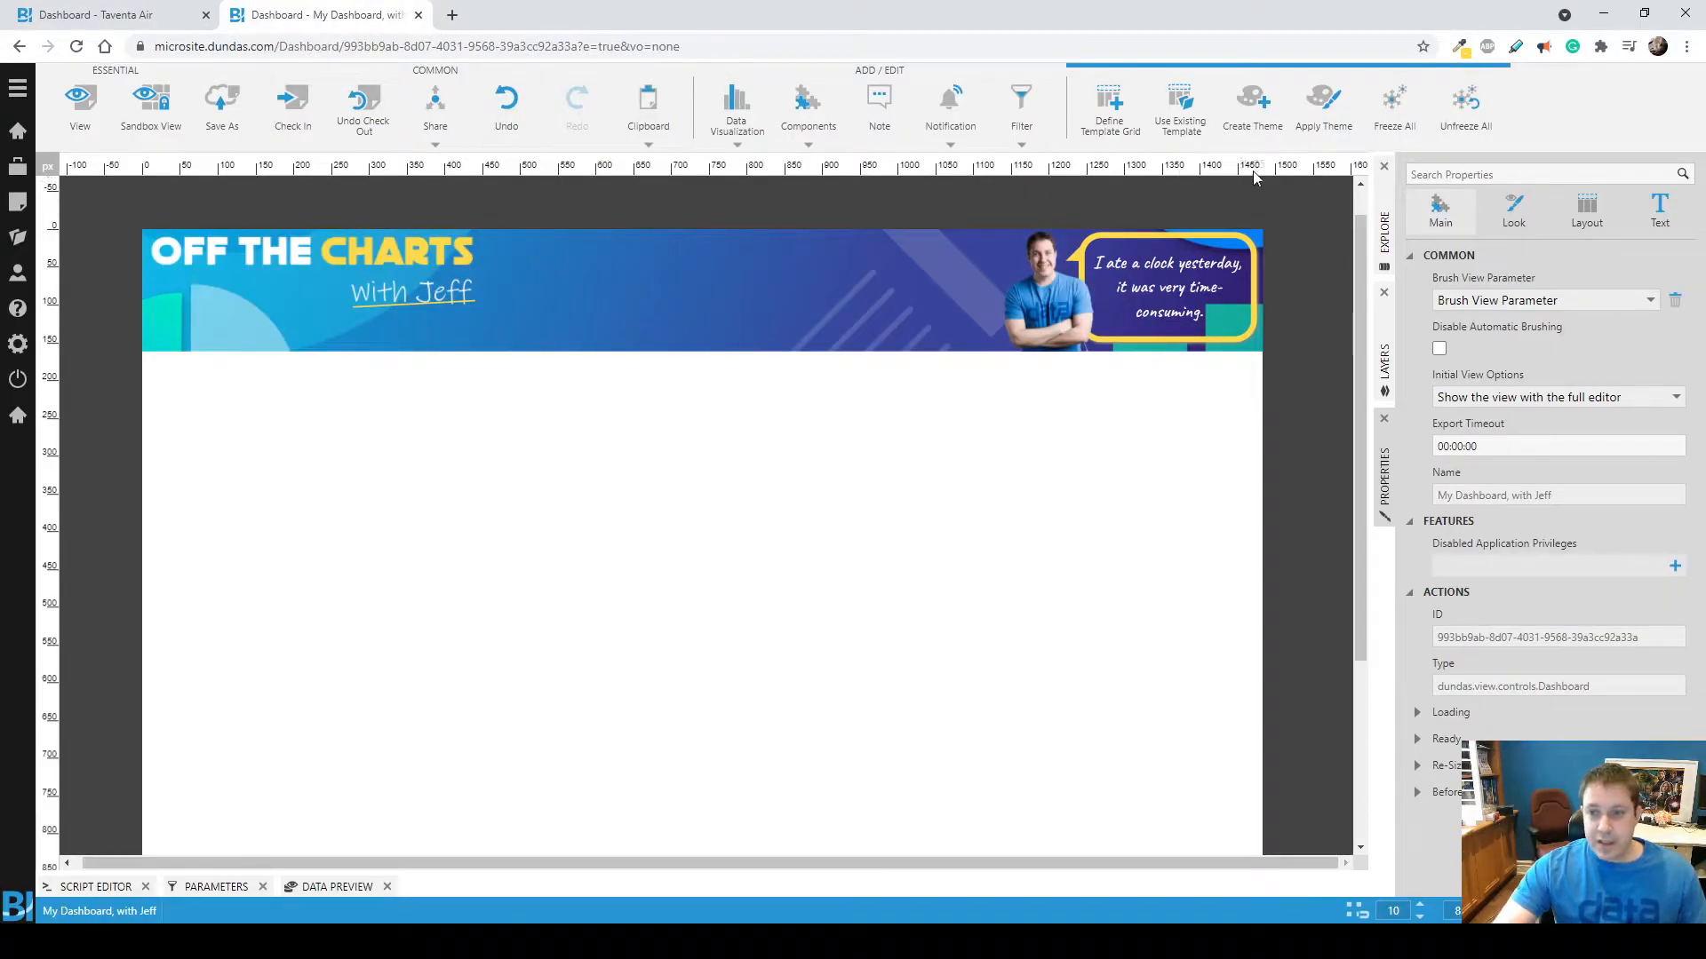
left_click(1384, 232)
scroll(1529, 586, "down", 3)
scroll(1532, 588, "down", 7)
scroll(1482, 526, "down", 4)
Add Country with Revenue as its measure to the empty canvas and re-visualize the table as a map.
left_click_drag(1515, 539, 782, 476)
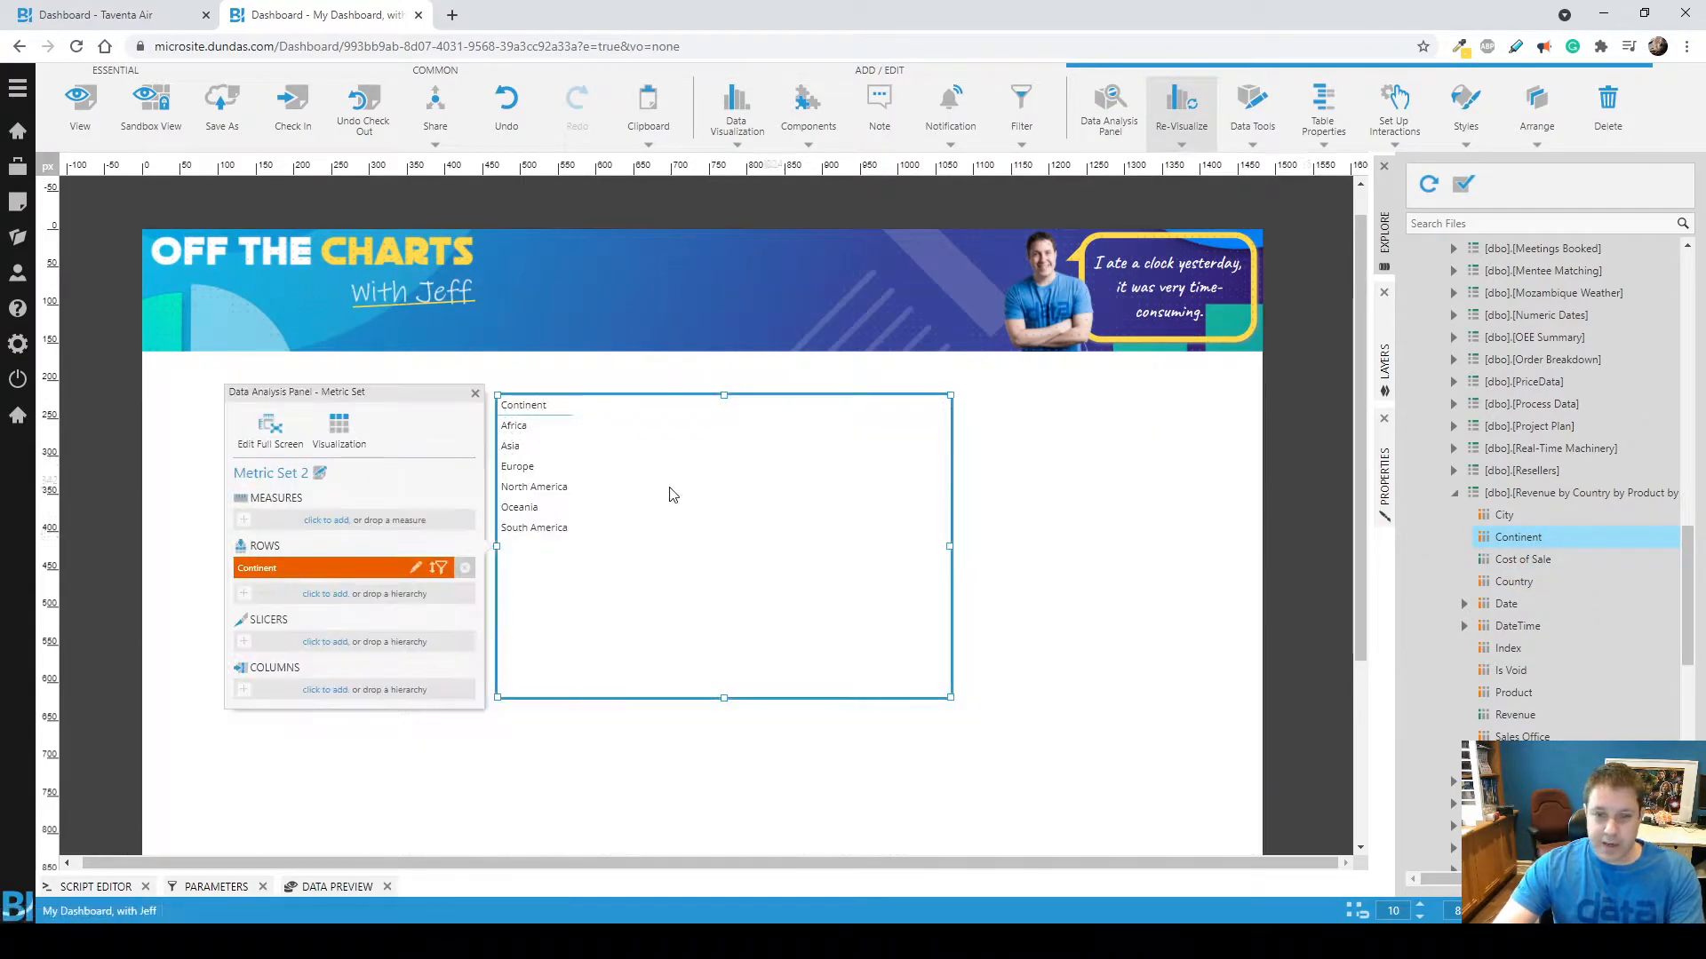
key("Delete")
left_click_drag(1514, 581, 666, 501)
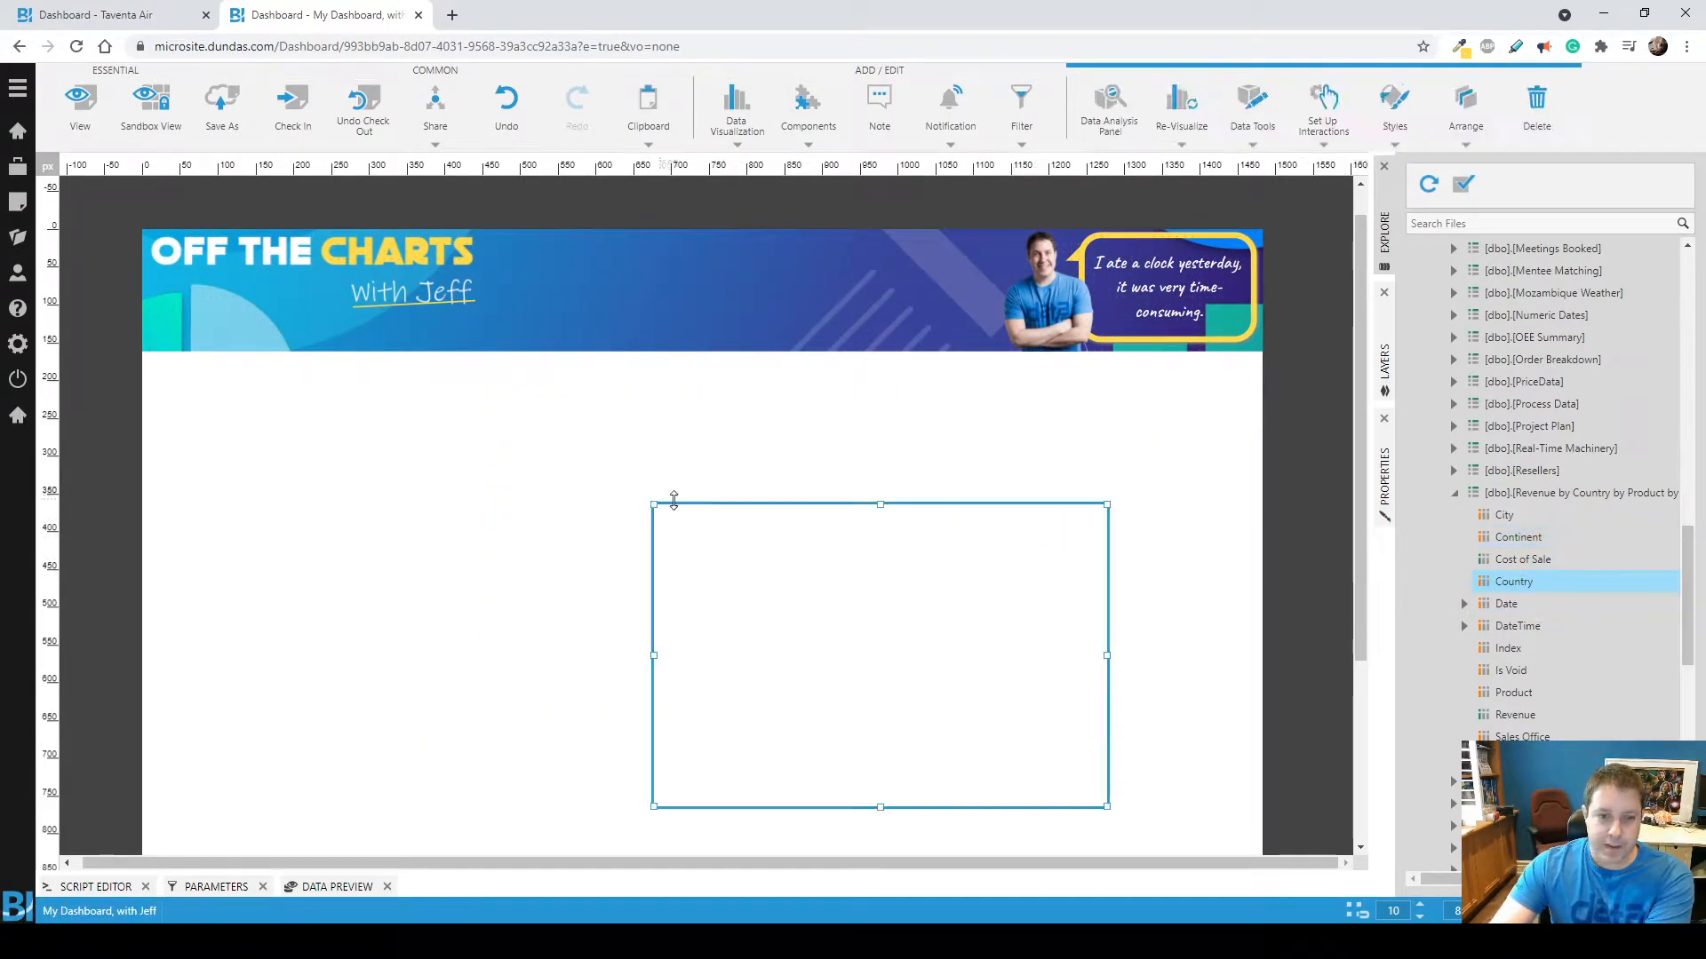
left_click_drag(1515, 714, 534, 556)
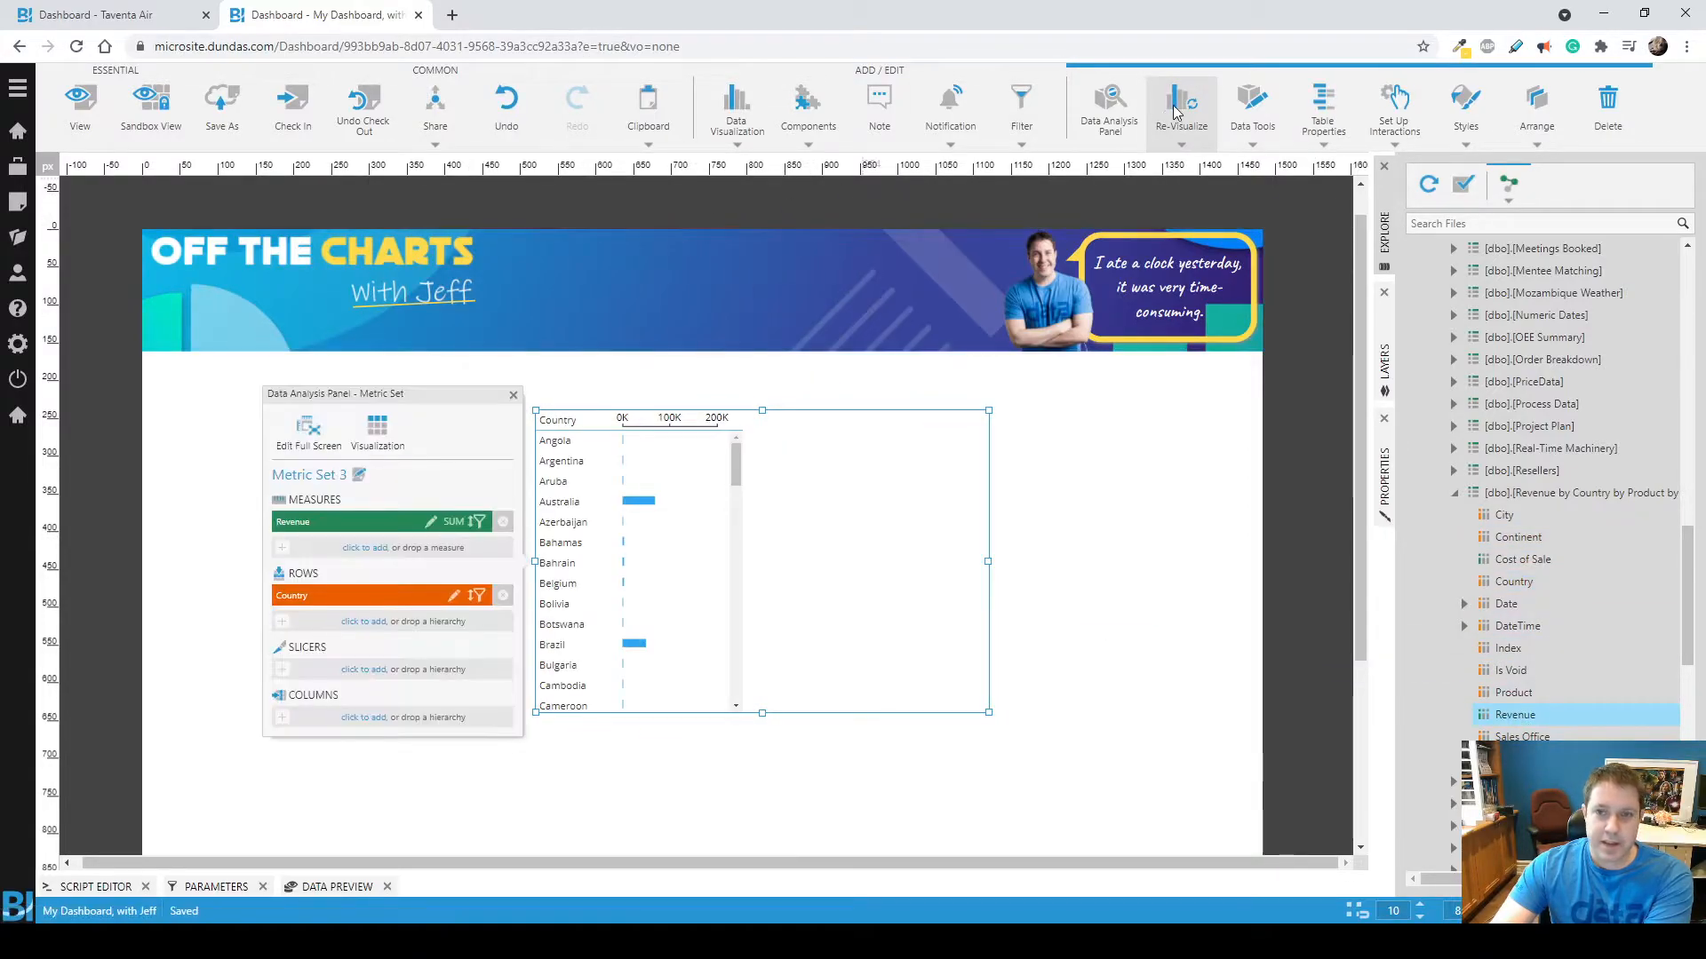
left_click(1174, 112)
left_click(508, 204)
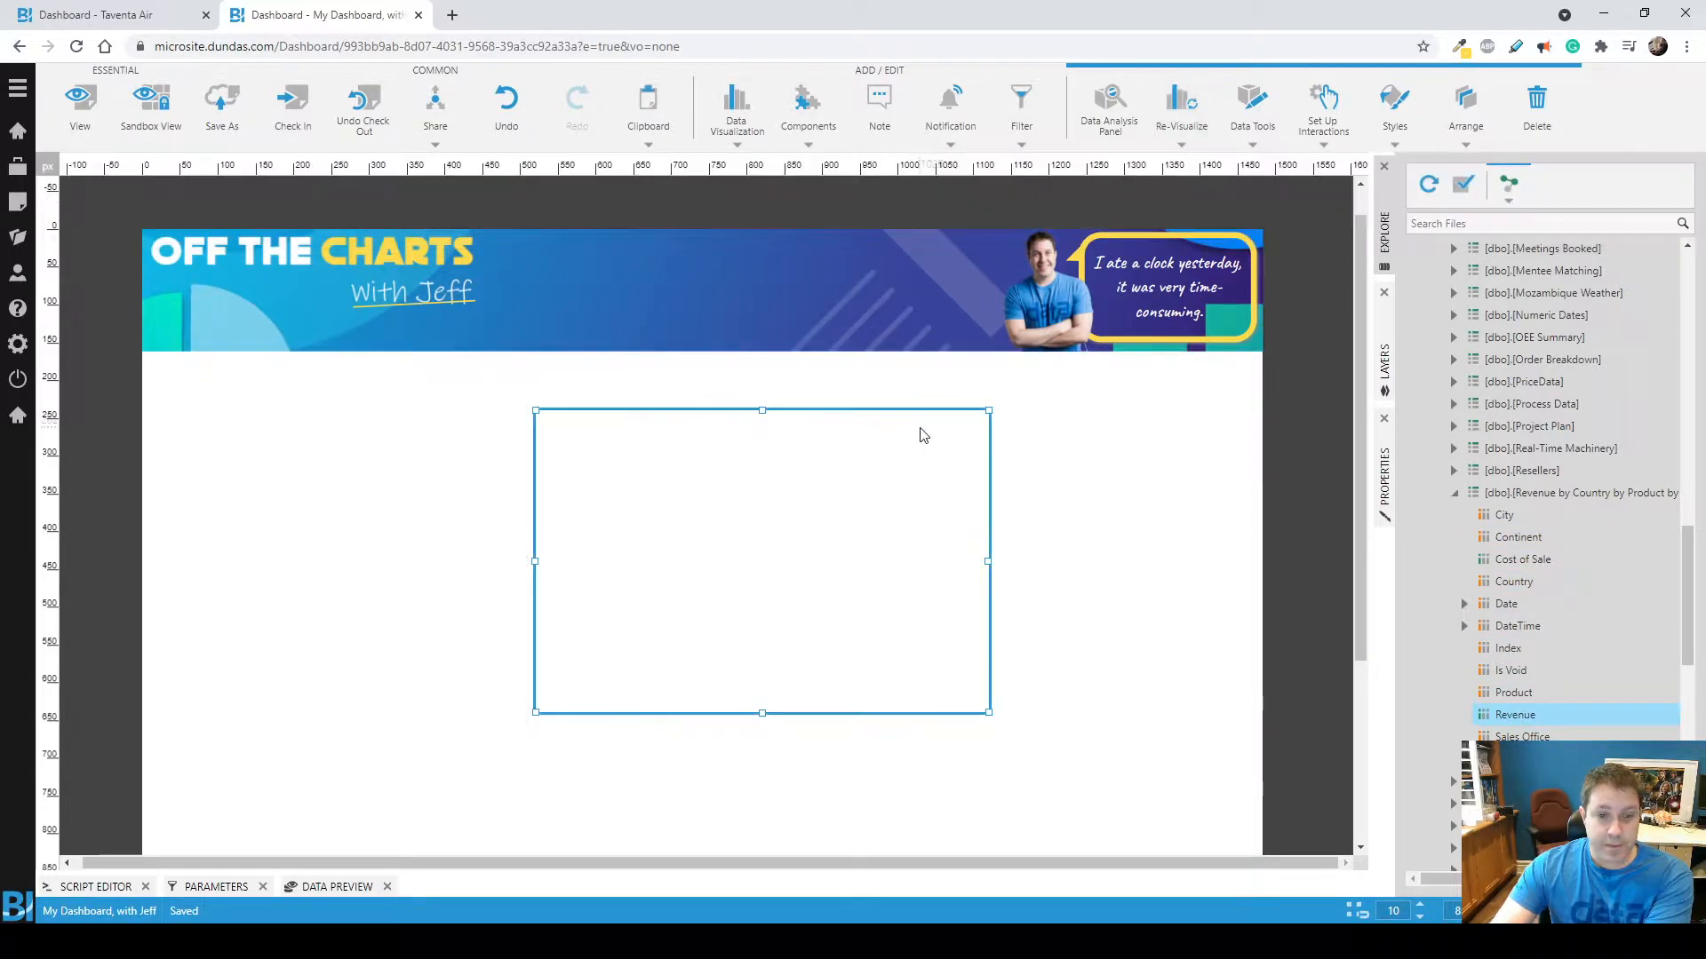
Add an ellipse, place it on the banner beside the title and open its layout properties.
left_click(811, 118)
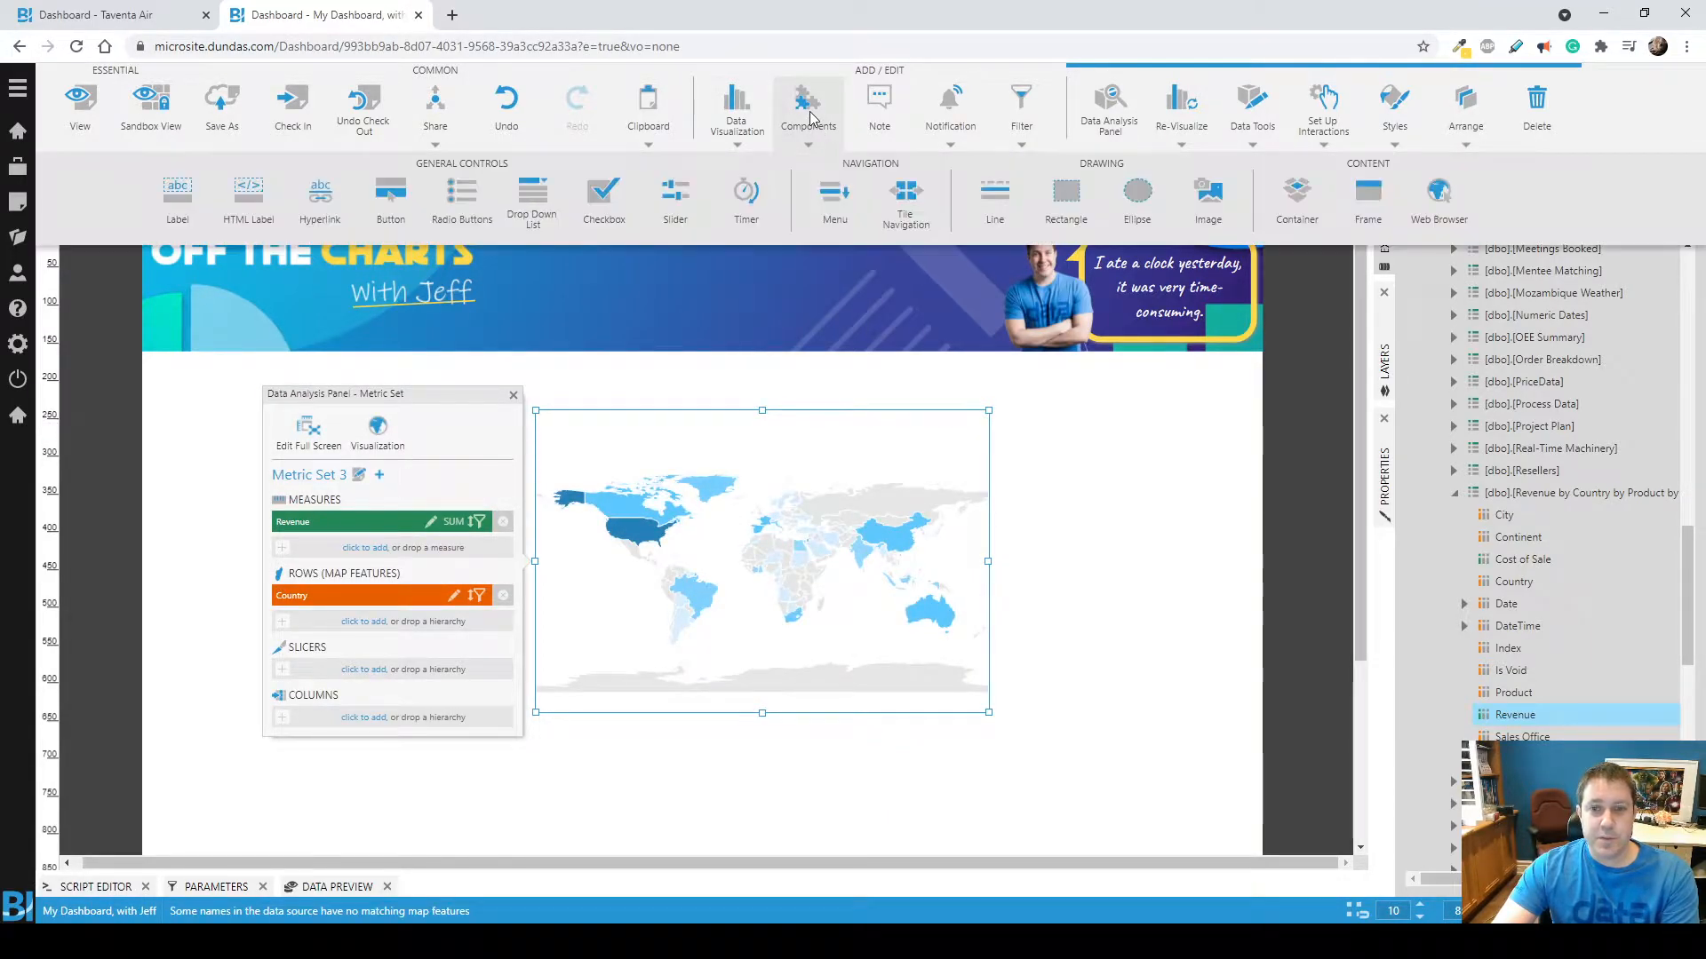
left_click(1137, 197)
left_click_drag(785, 472, 651, 266)
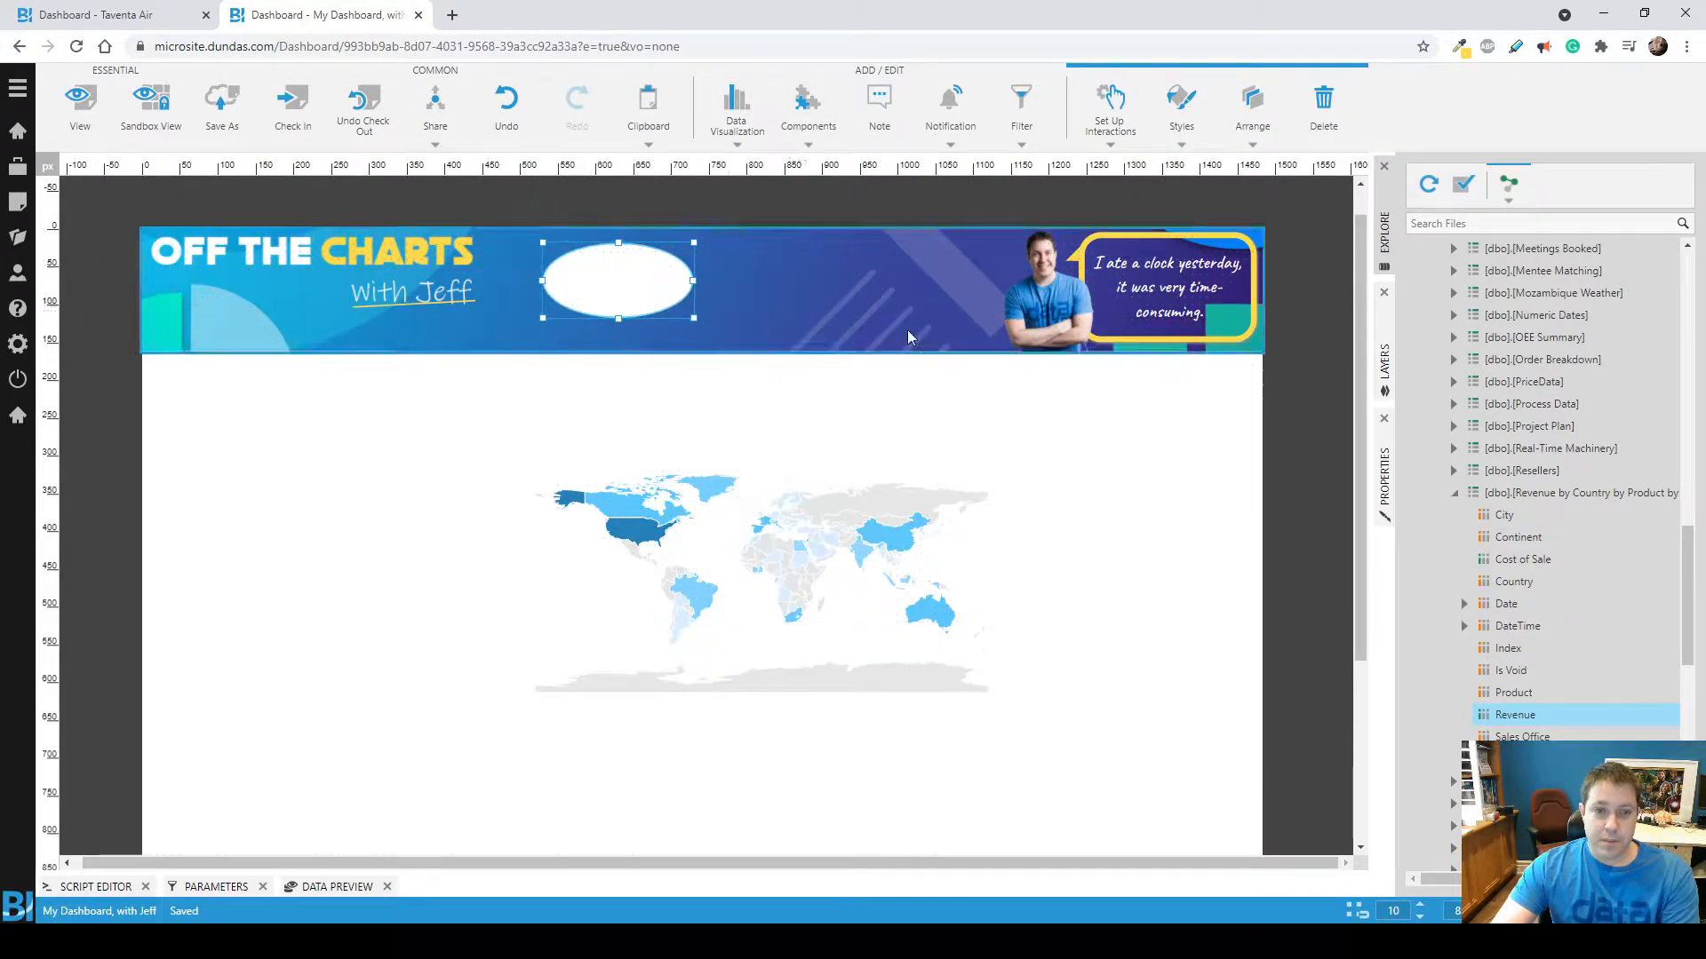
left_click(1391, 475)
left_click(1586, 213)
Set the ellipse's width and height to 70.
left_click(1573, 419)
type("70")
key("Return")
left_click(1598, 468)
type("70")
key("Return")
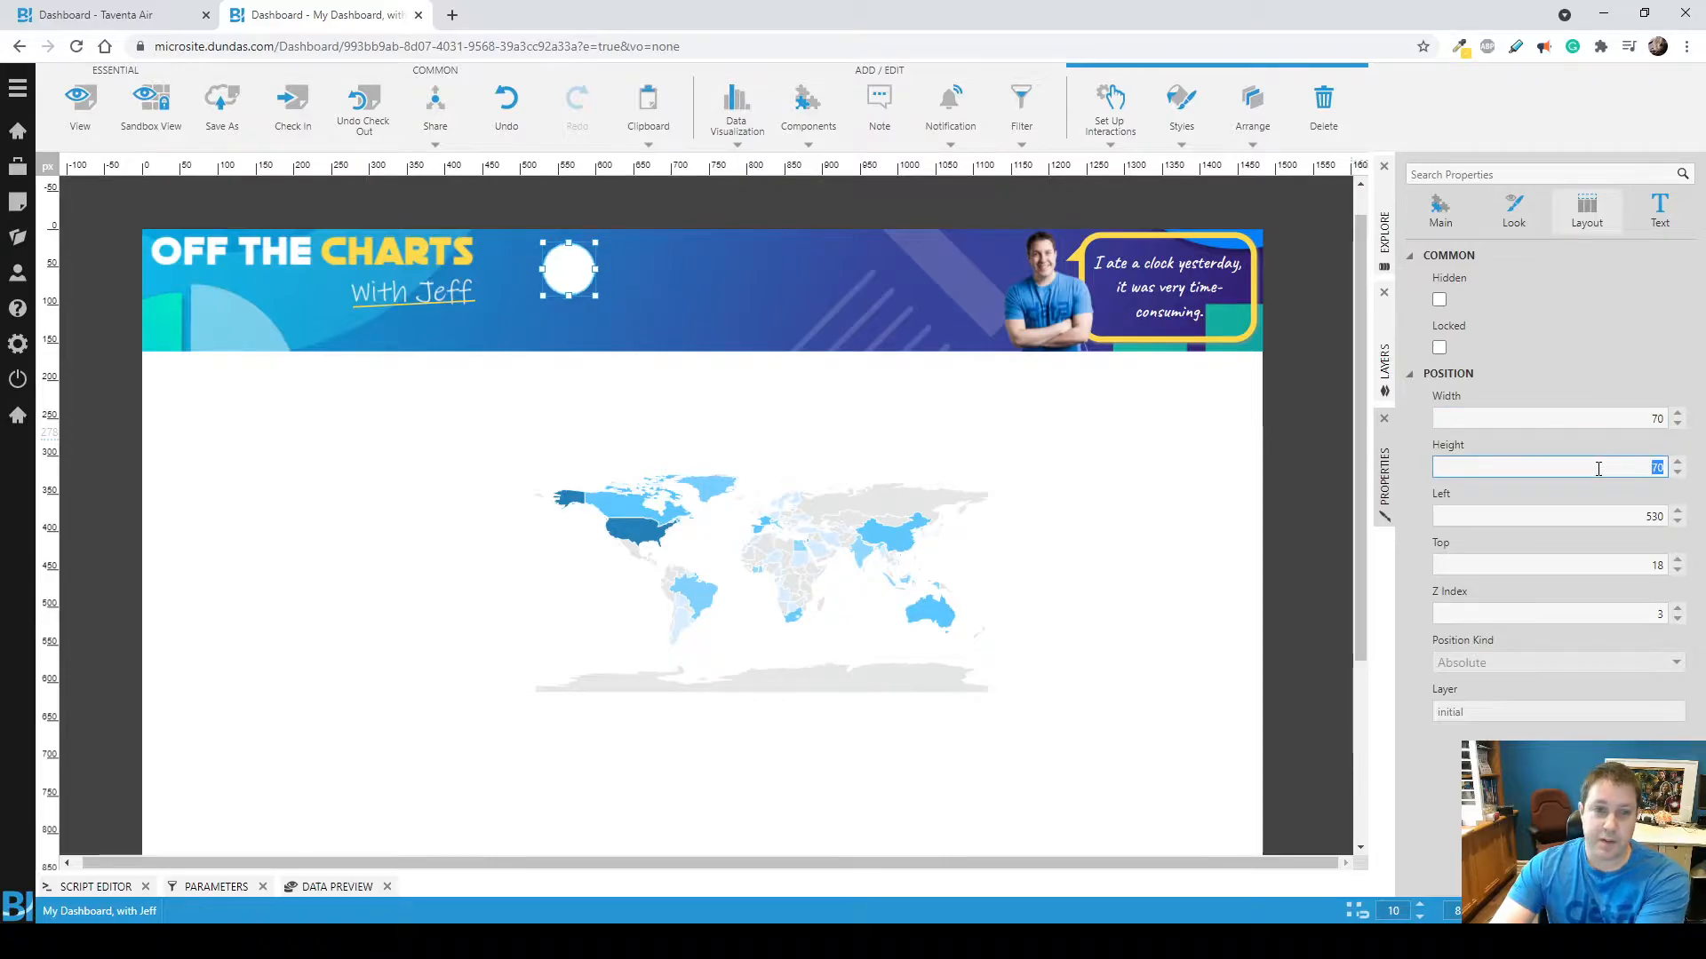
Set the ellipse's width and height to 140 and move the circle to Left 560, Top 5.
left_click(1609, 419)
type("140")
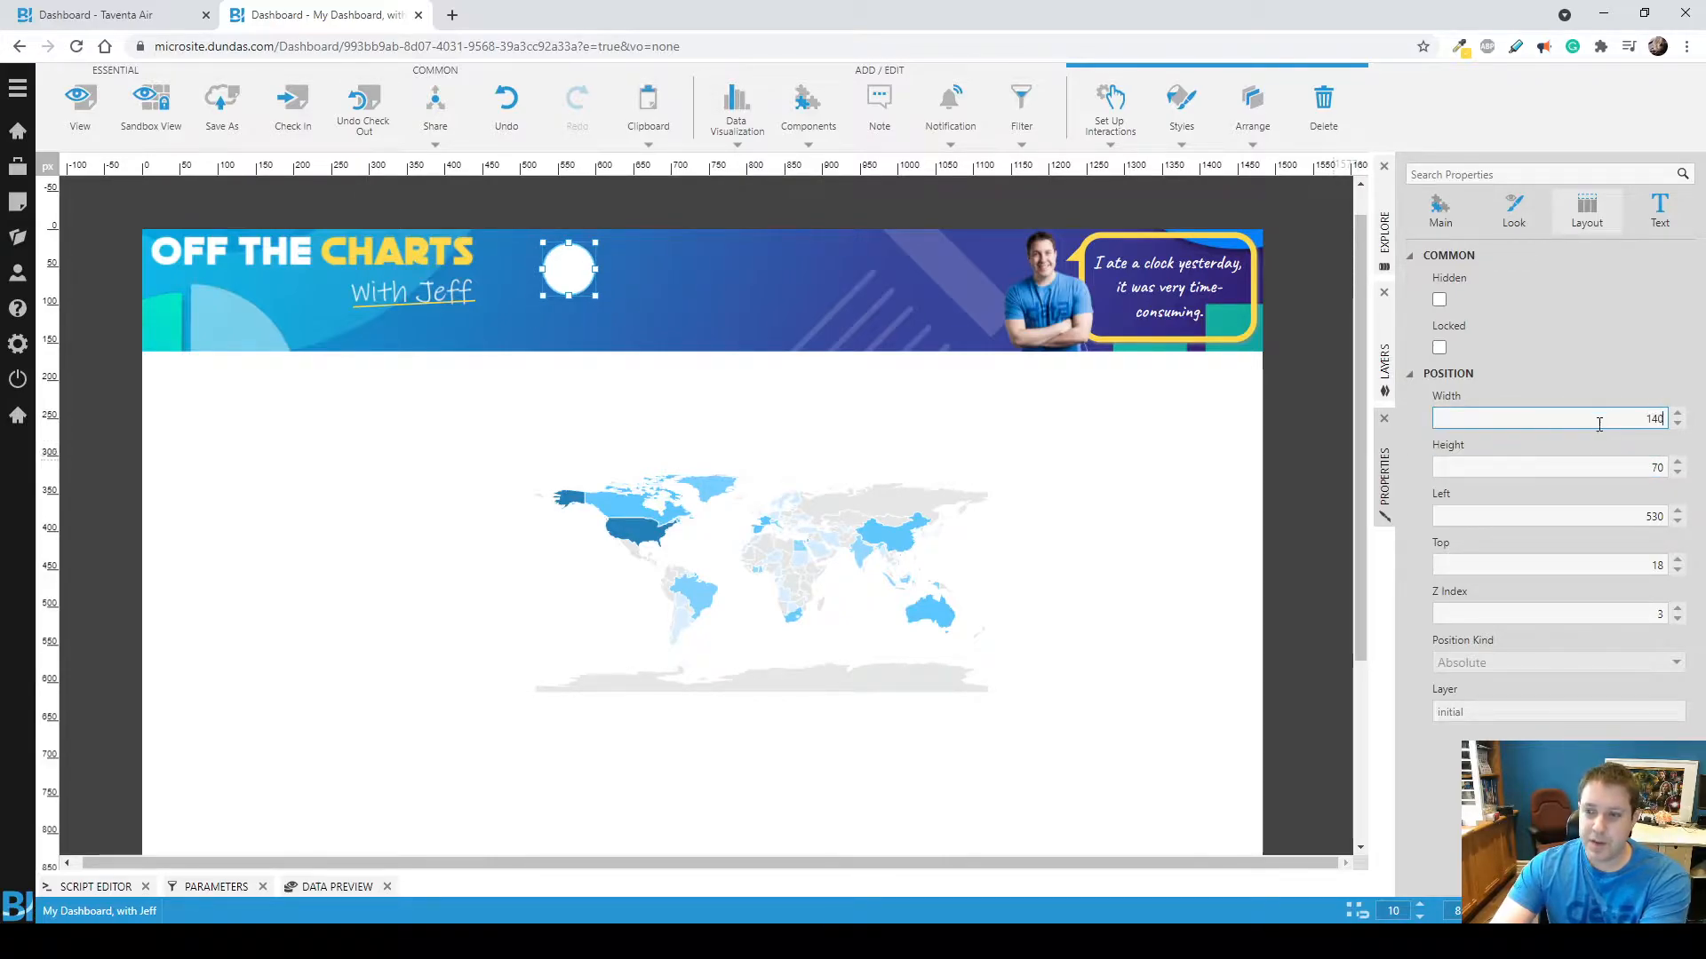
key("Return")
left_click(1472, 466)
type("140")
key("Return")
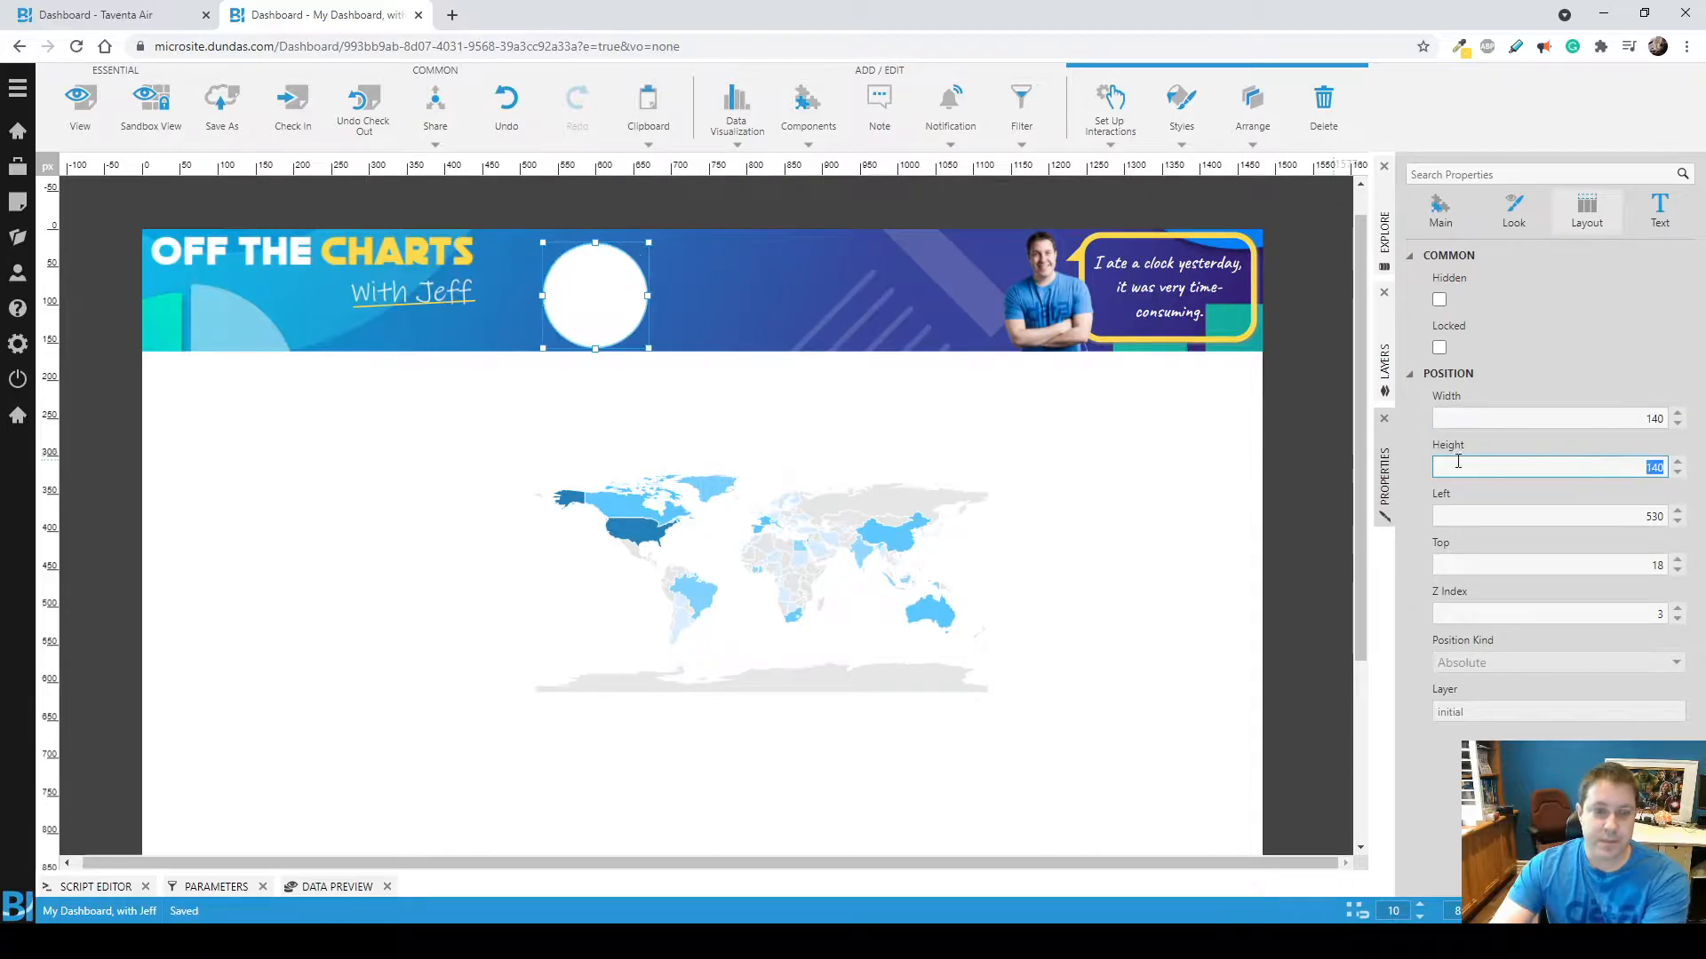
left_click_drag(617, 293, 639, 284)
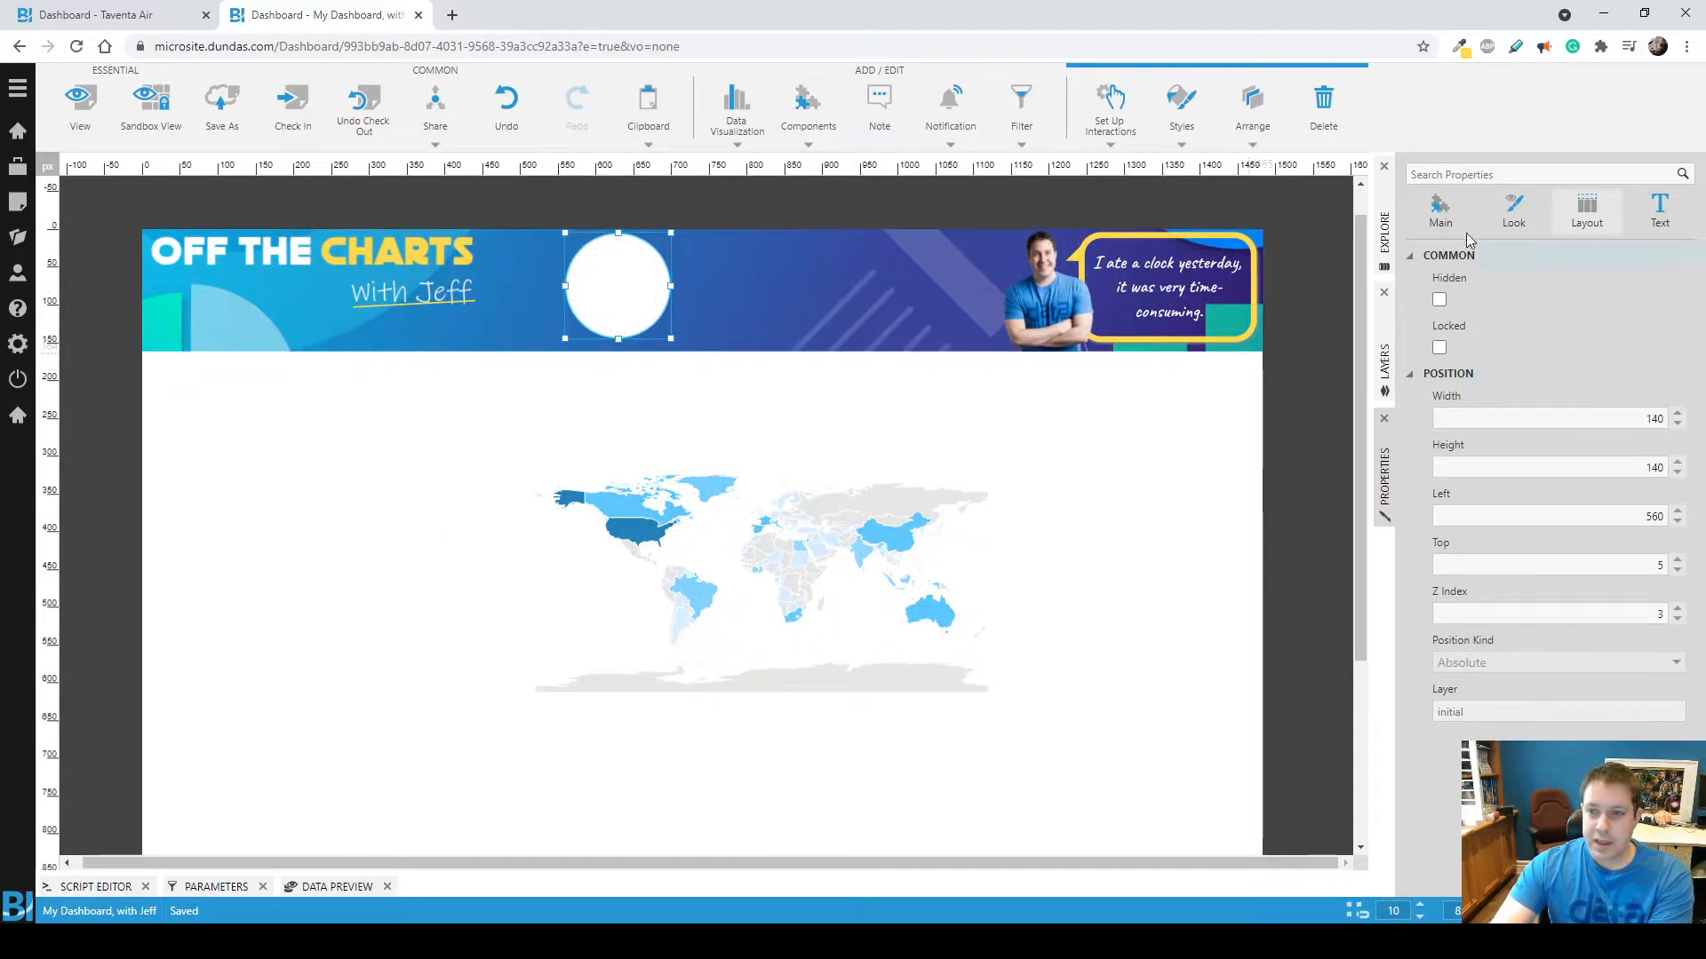
Darken the circle's stroke color to #0F2027.
left_click(1514, 211)
left_click(1417, 280)
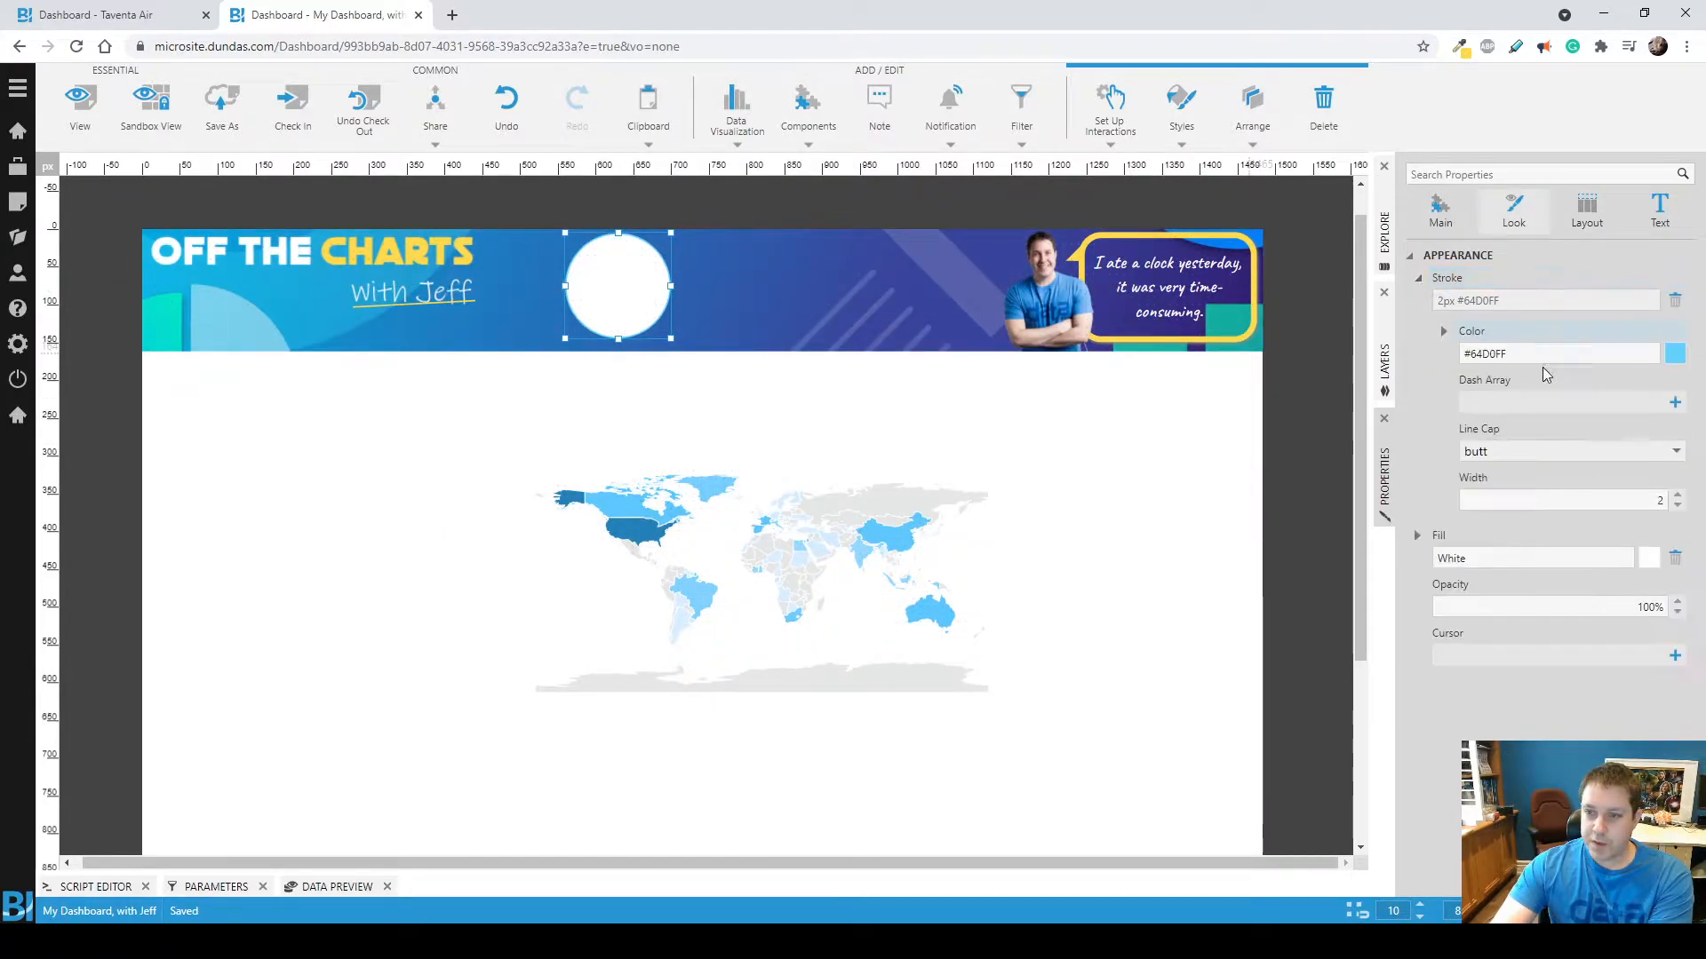
left_click(1445, 332)
left_click(1508, 636)
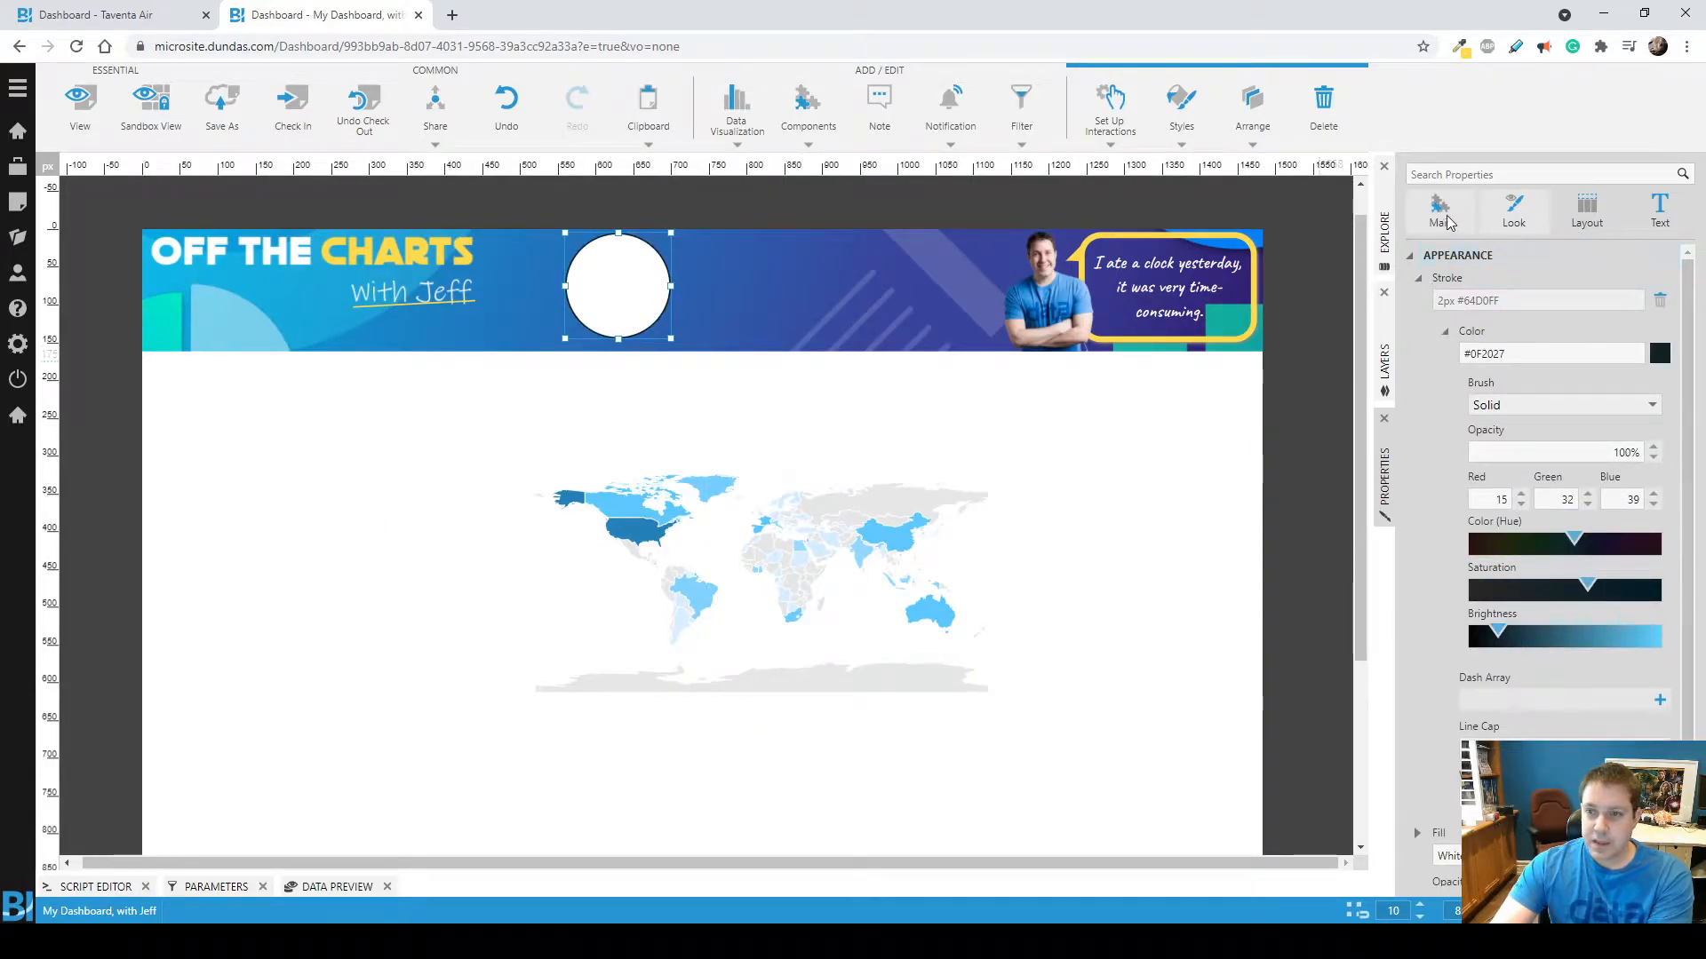
Make the circle's fill transparent.
scroll(1470, 736, "down", 1)
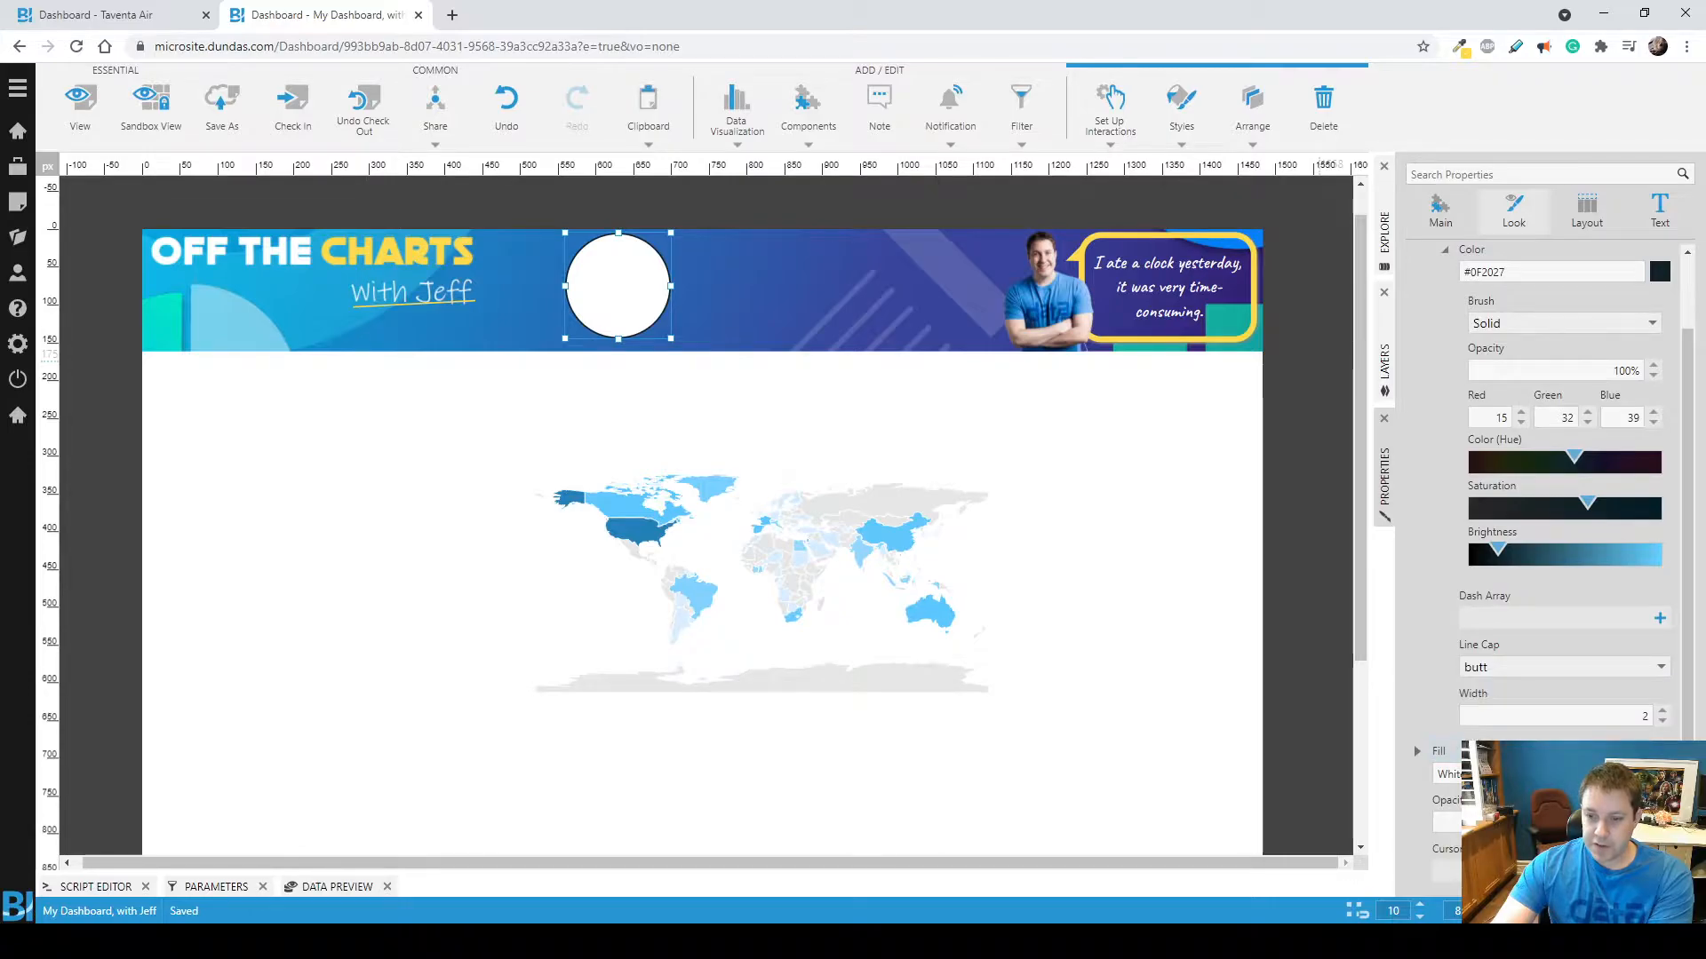
left_click(1448, 774)
type("trans")
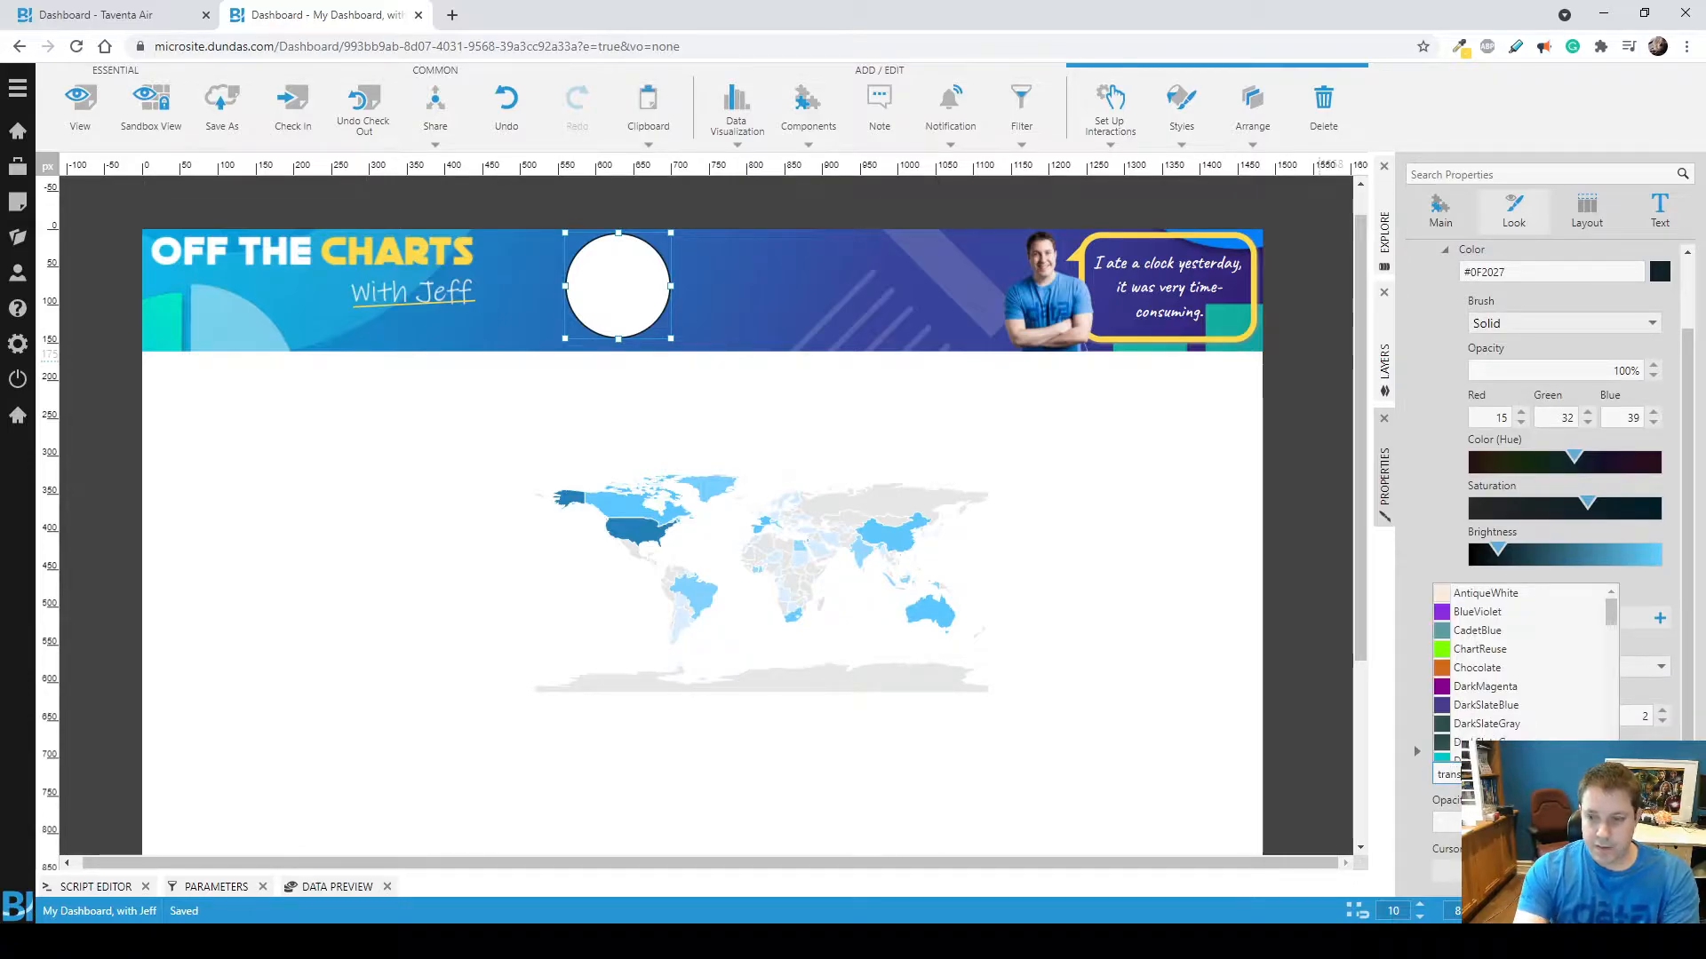
key("Return")
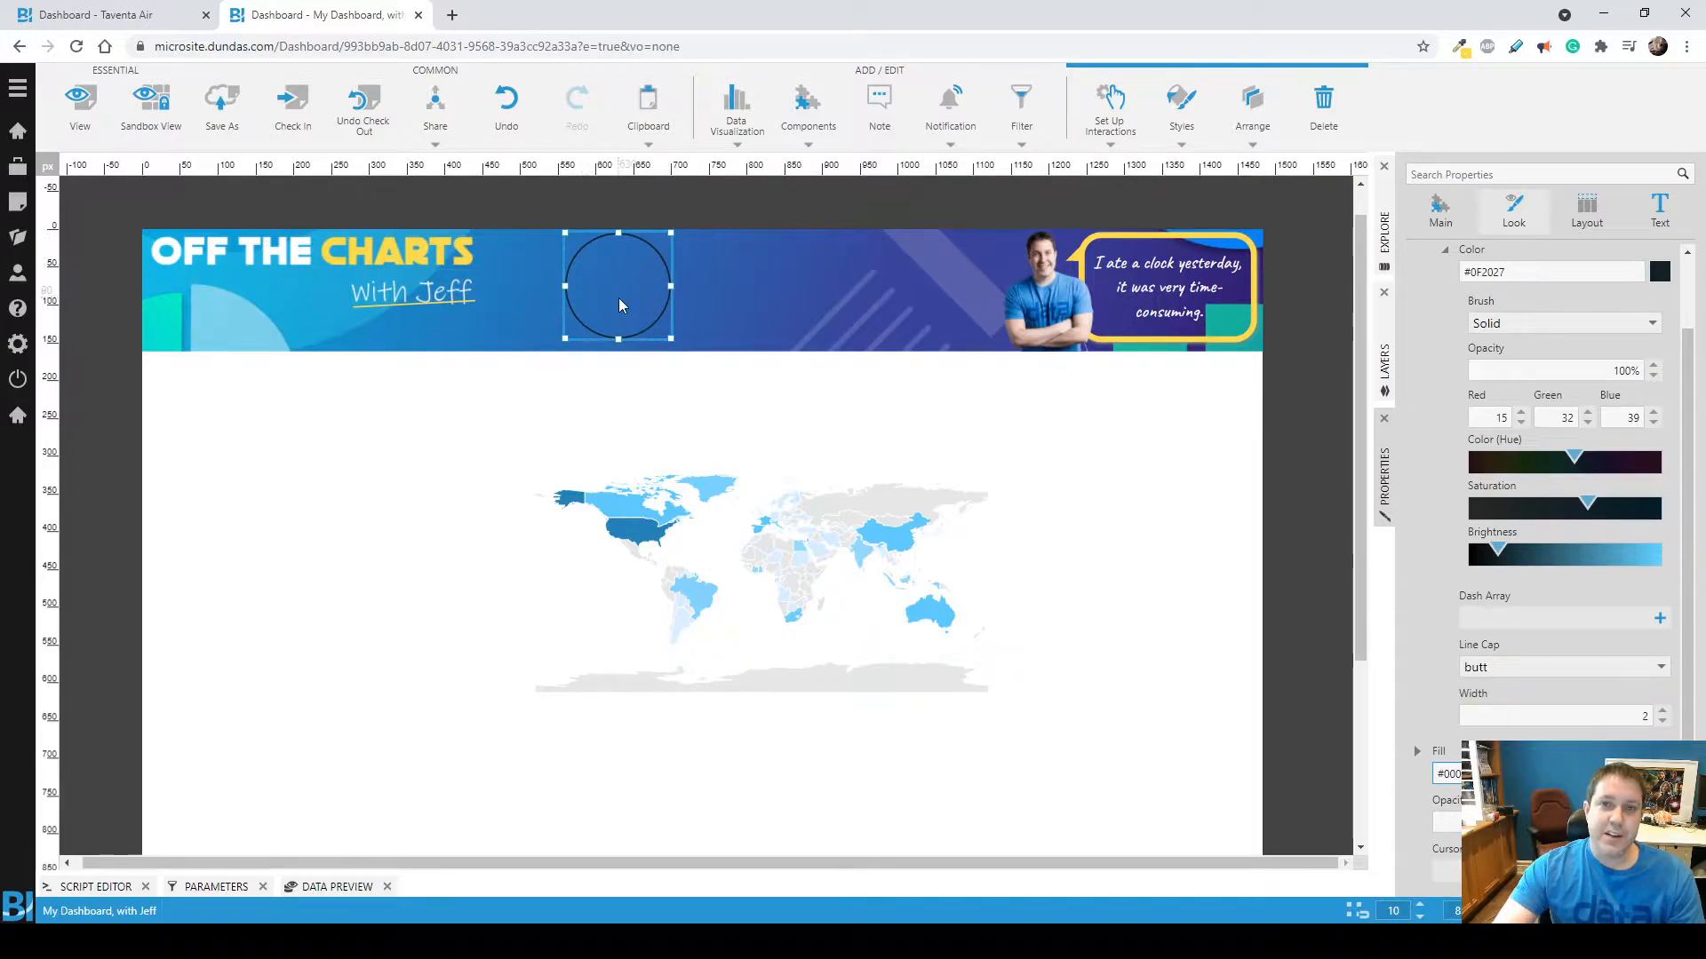
Move the map onto the circle, shrink it to the circle's bounds and preview the dashboard before returning to editing.
left_click_drag(721, 569, 762, 444)
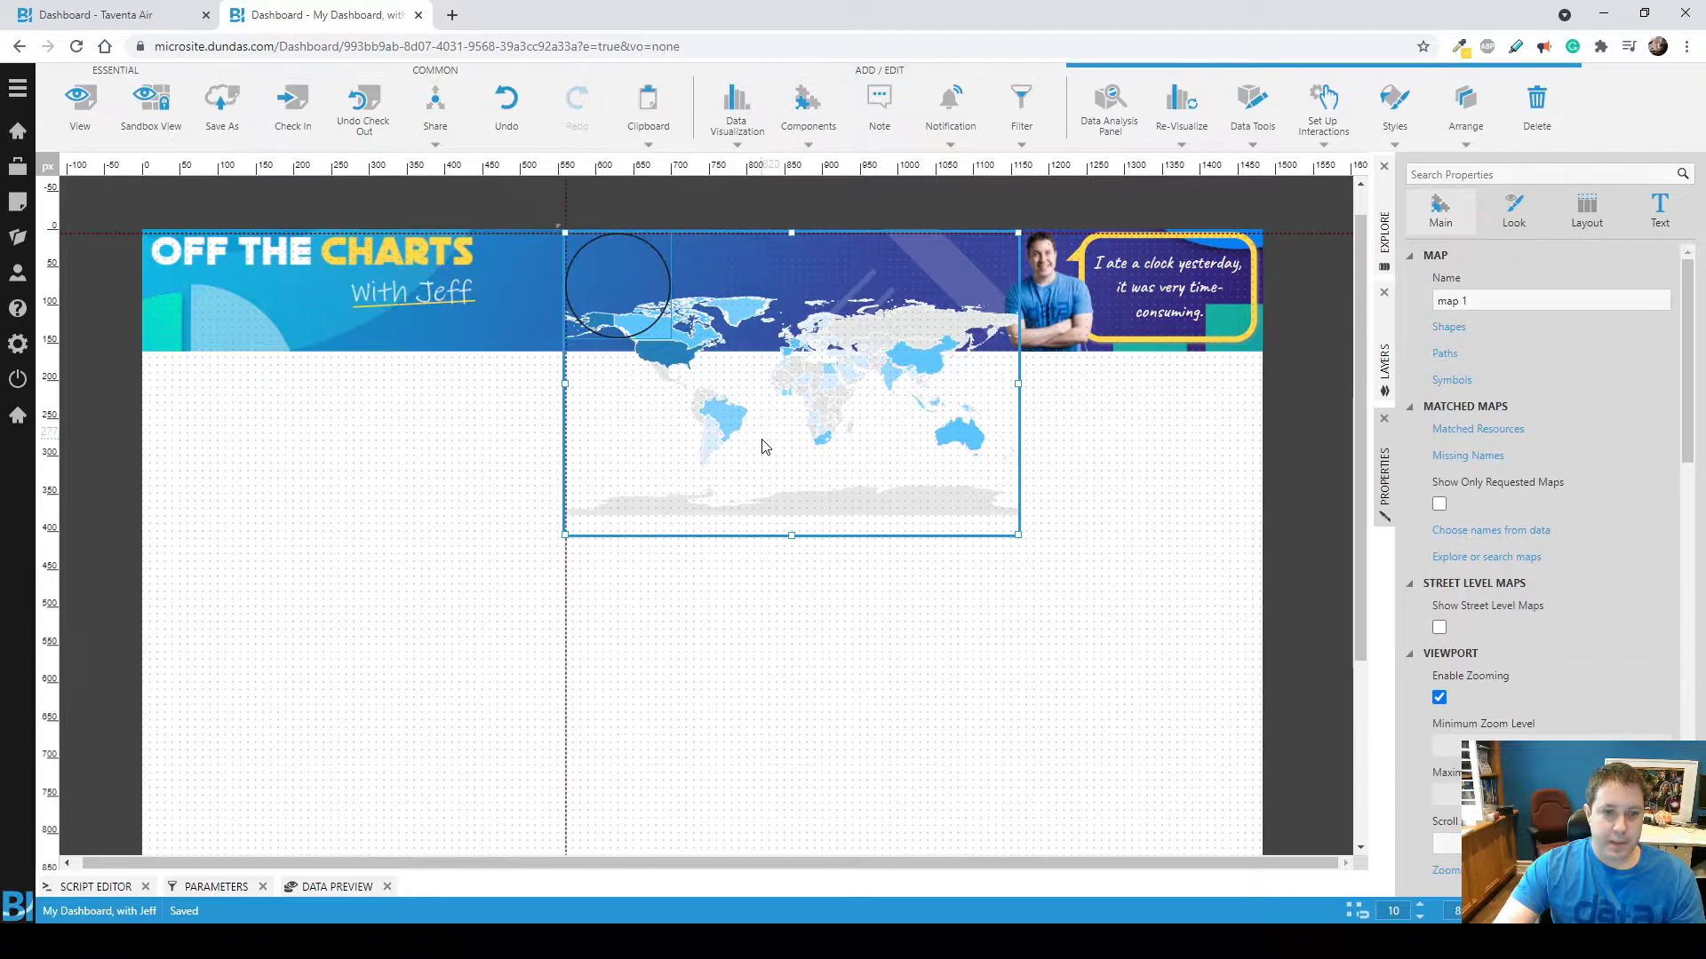
left_click_drag(1020, 534, 672, 339)
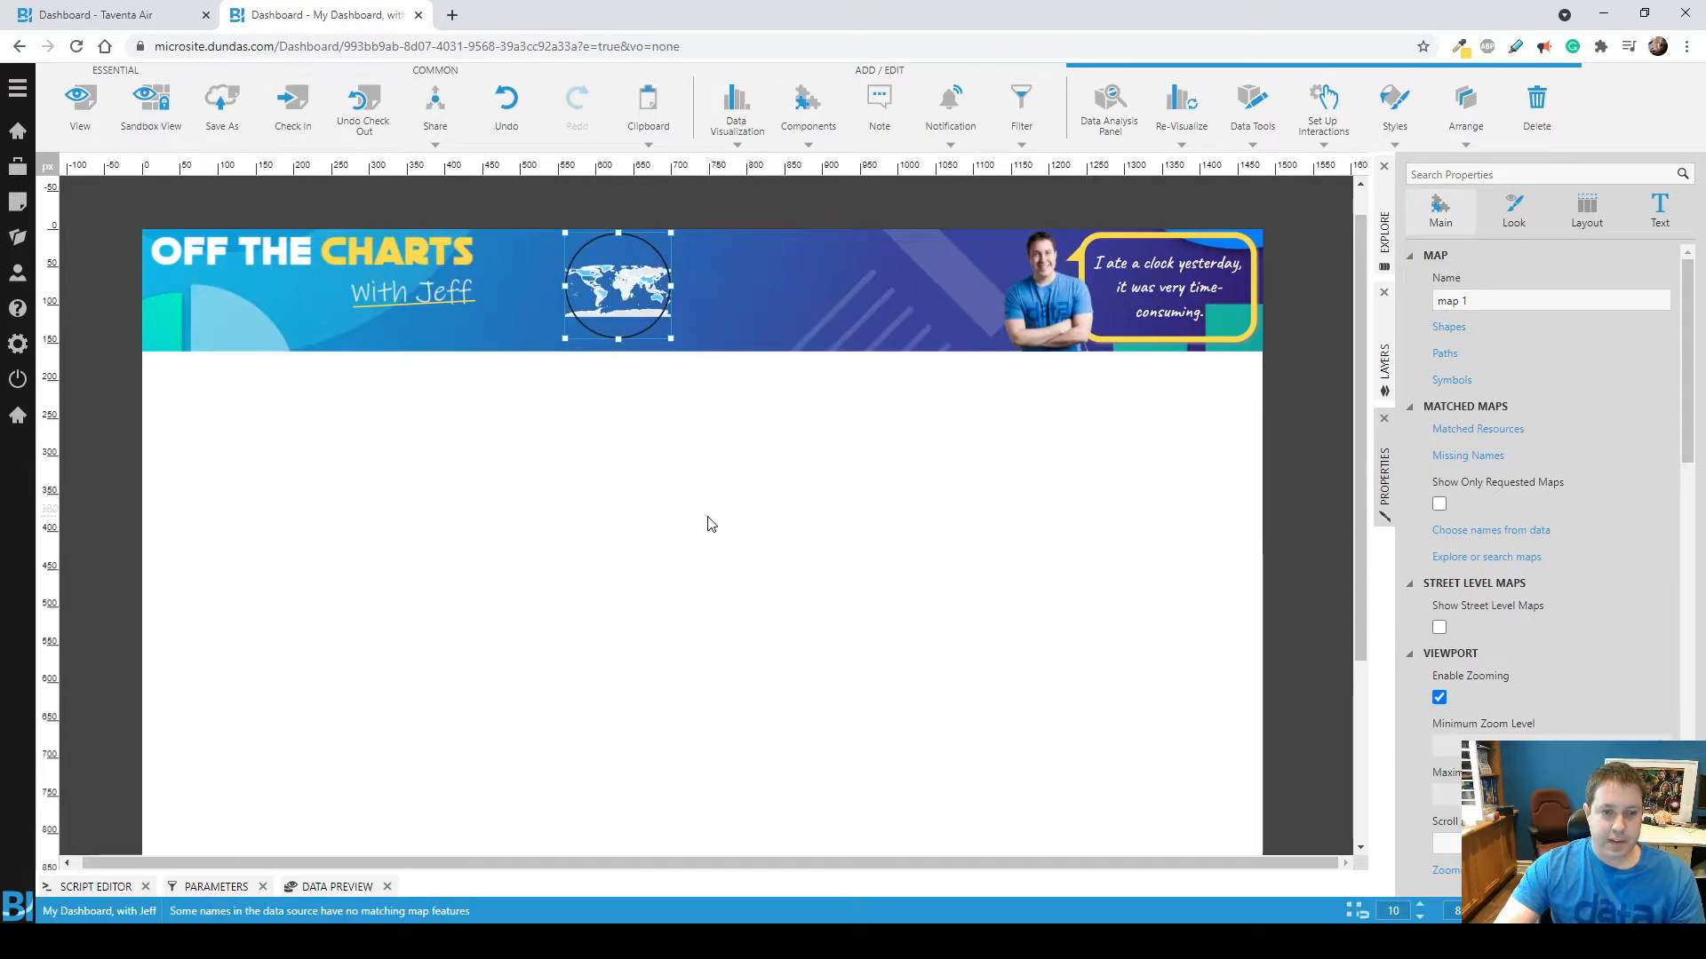
left_click(80, 104)
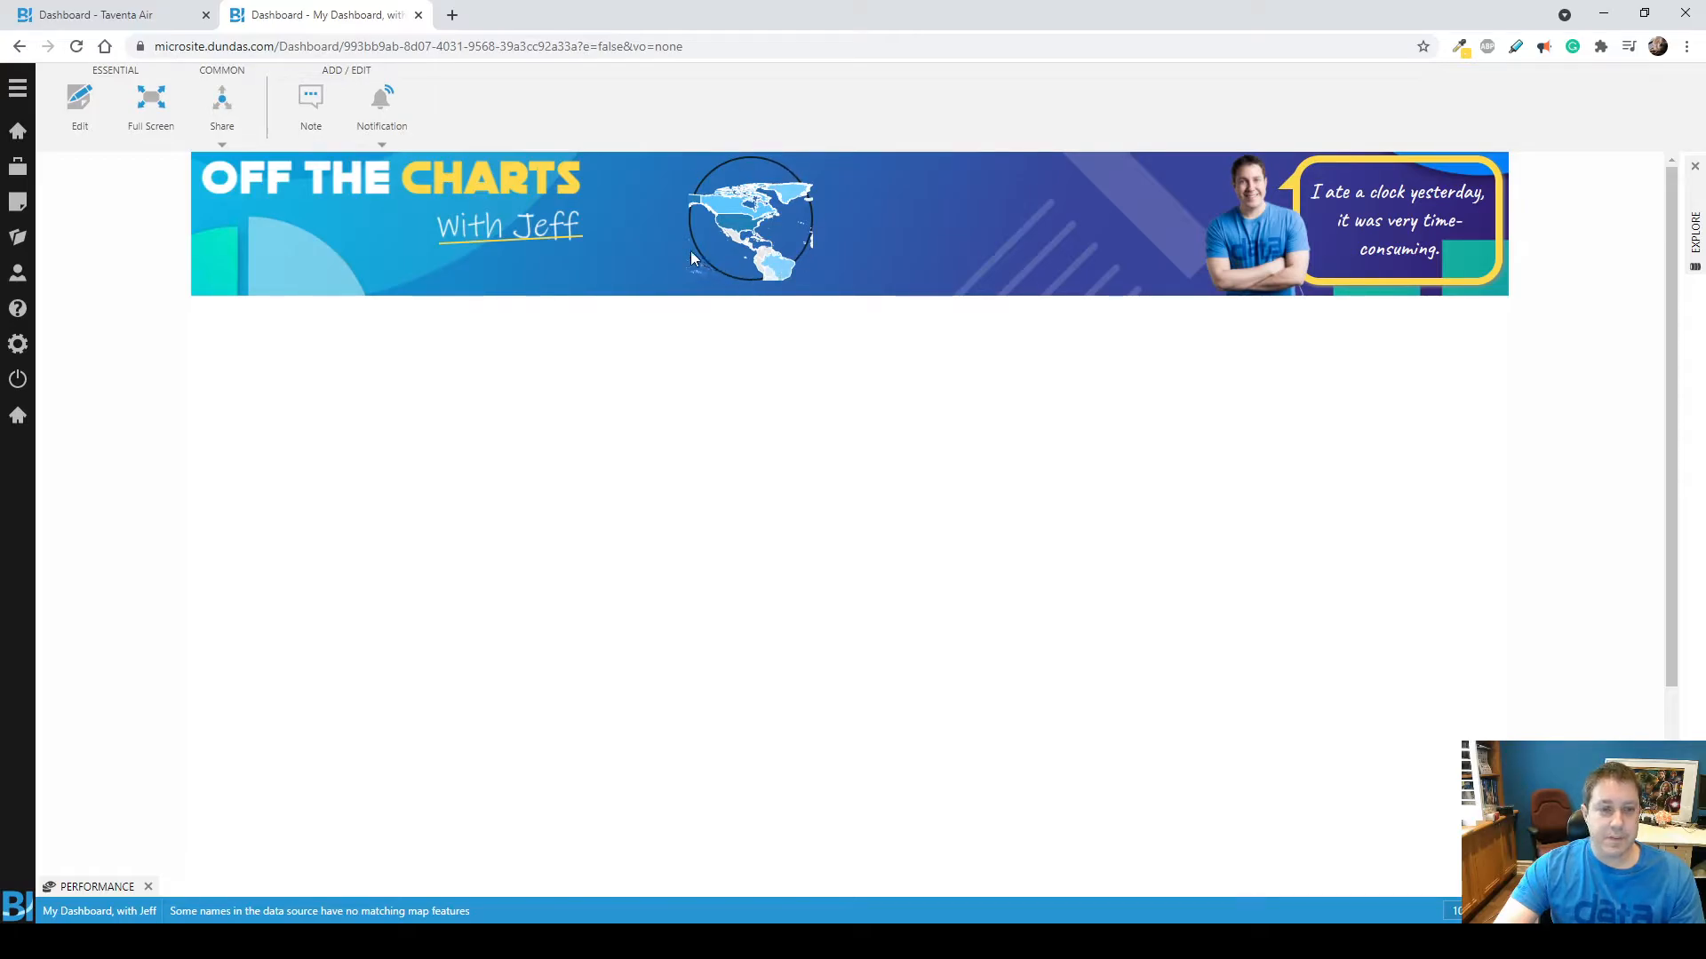
left_click(93, 119)
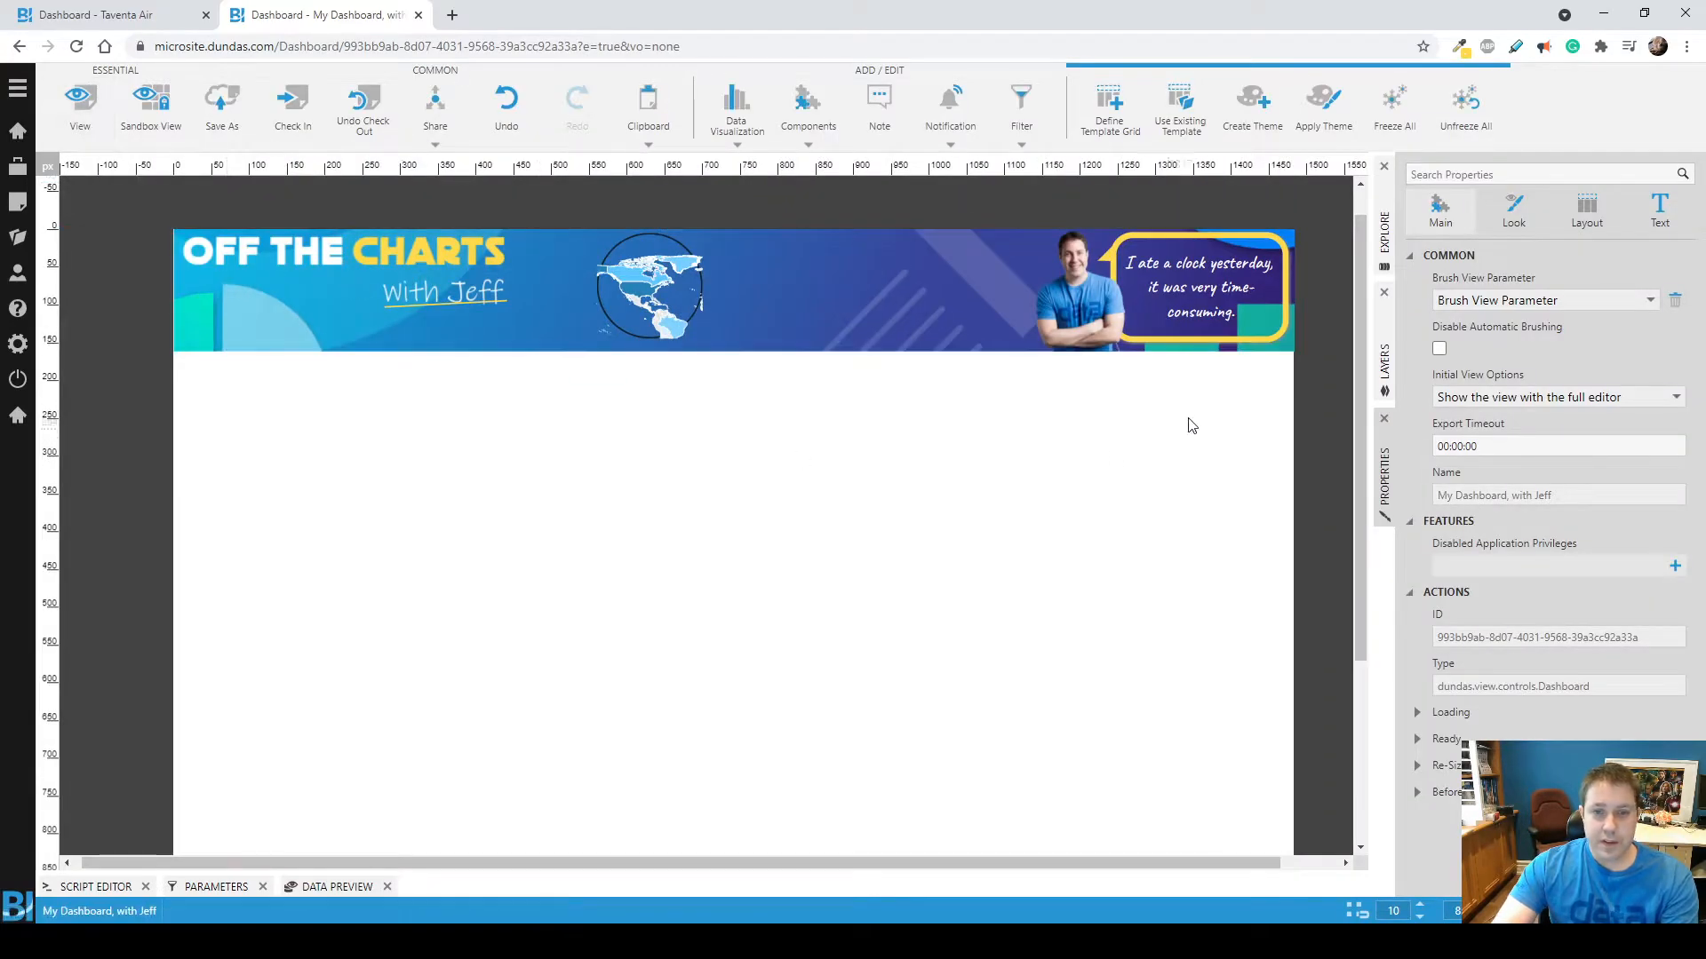
Add a script to the dashboard's Ready action with the code $(map1.container).css('clip-path', 'circle(70px at center)');.
left_click(1455, 738)
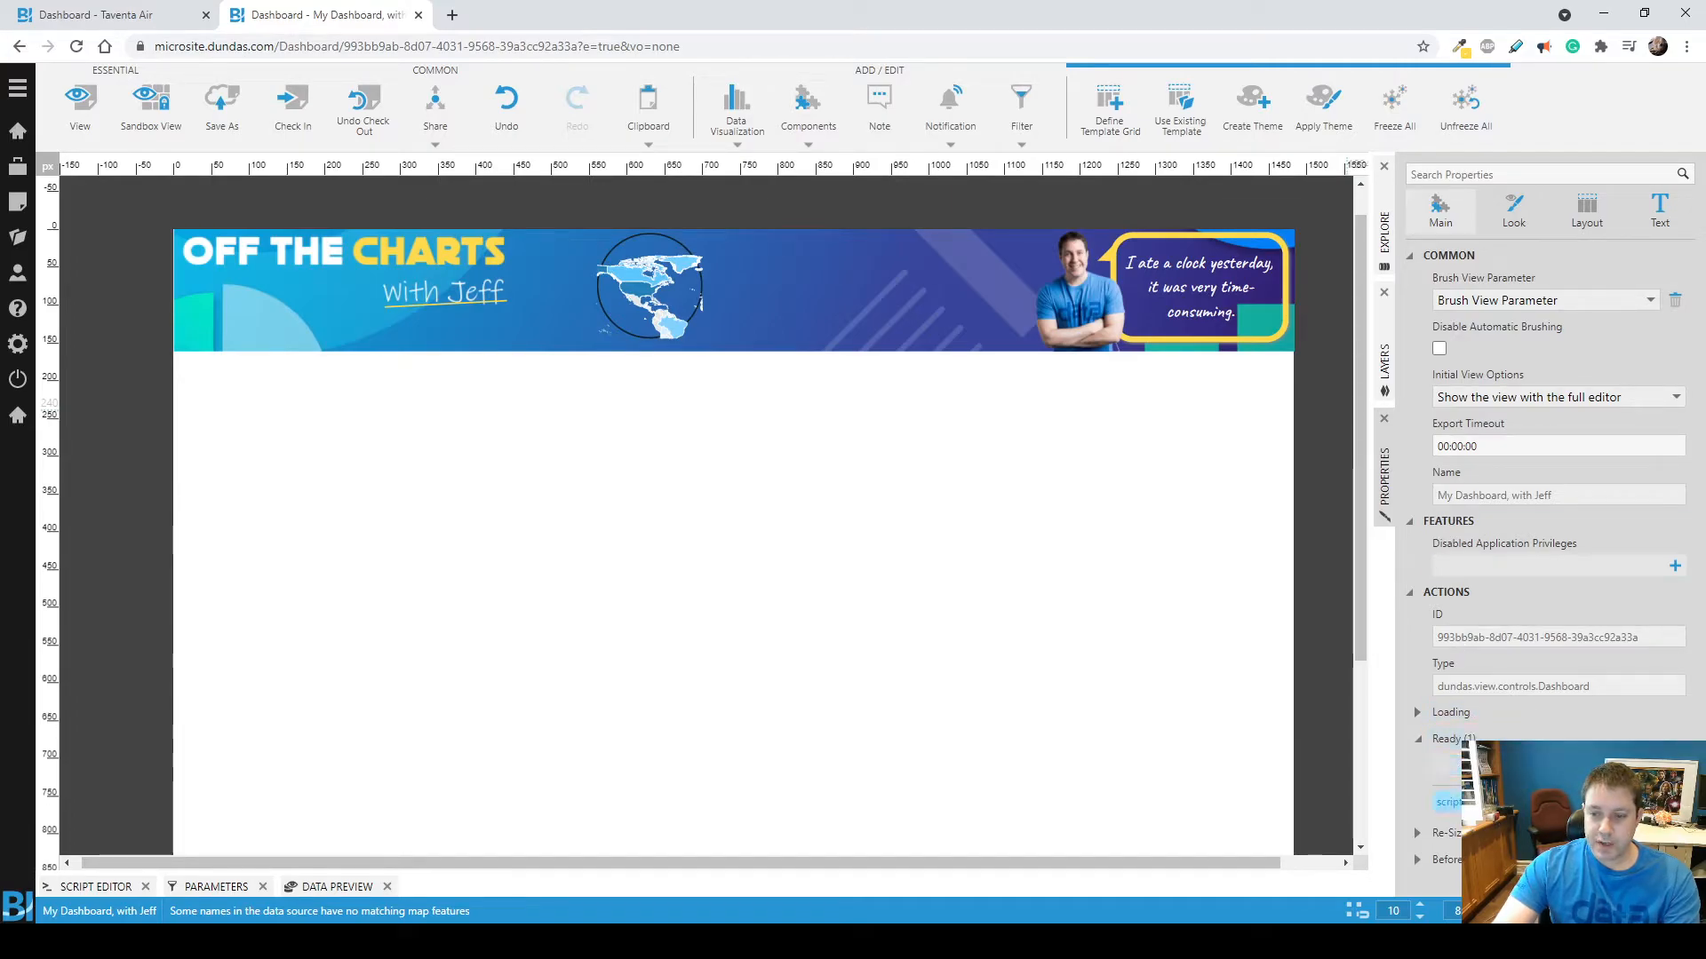
left_click(1445, 802)
type("$(map1.container).css('clip-path', 'circle(70px at center)');")
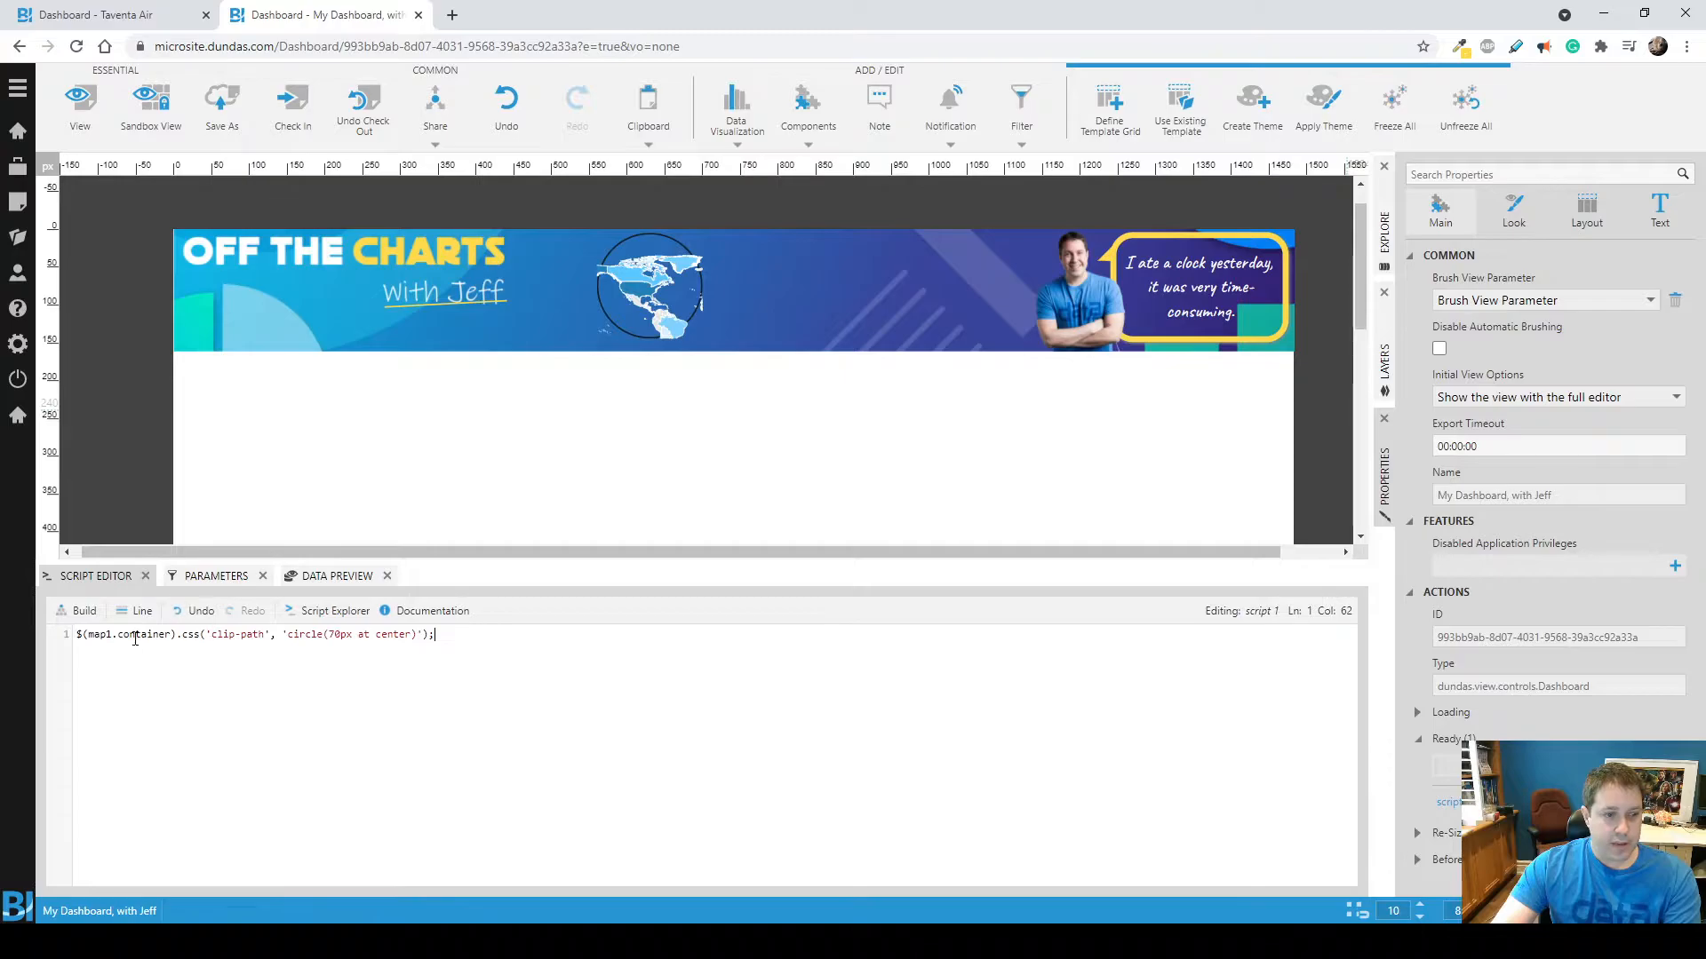
mouse_move(87, 633)
left_mouse_down()
mouse_move(172, 637)
mouse_move(119, 637)
left_mouse_up()
left_click(172, 637)
left_click(190, 655)
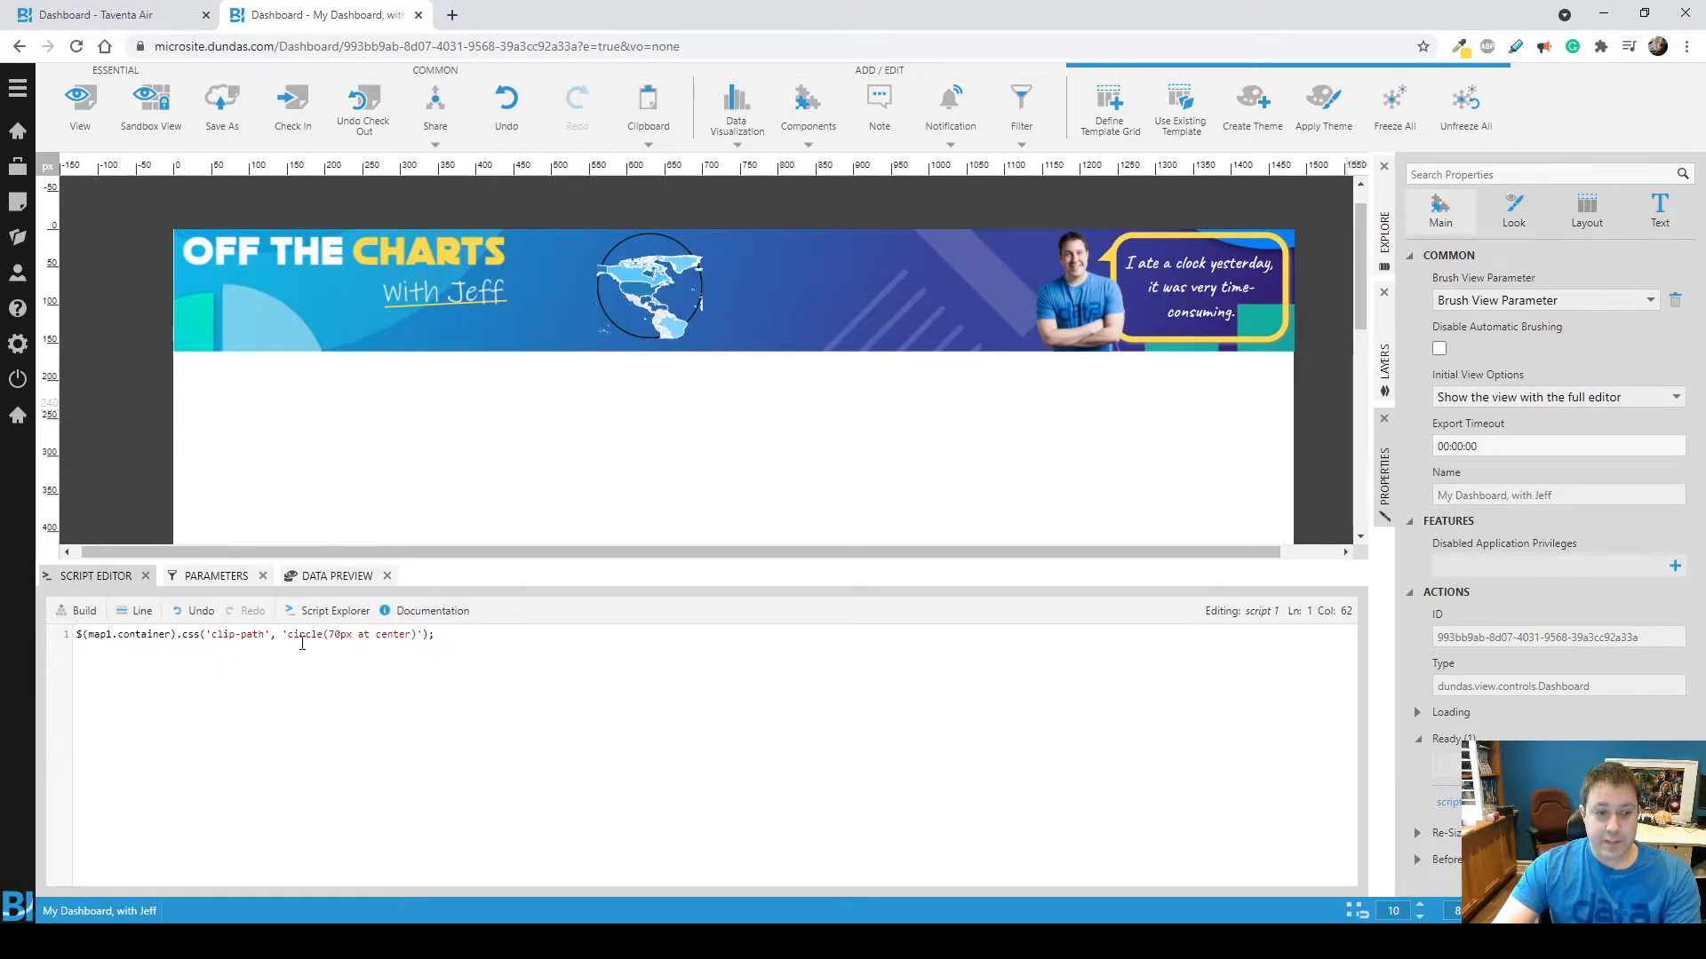
left_click_drag(291, 636, 374, 636)
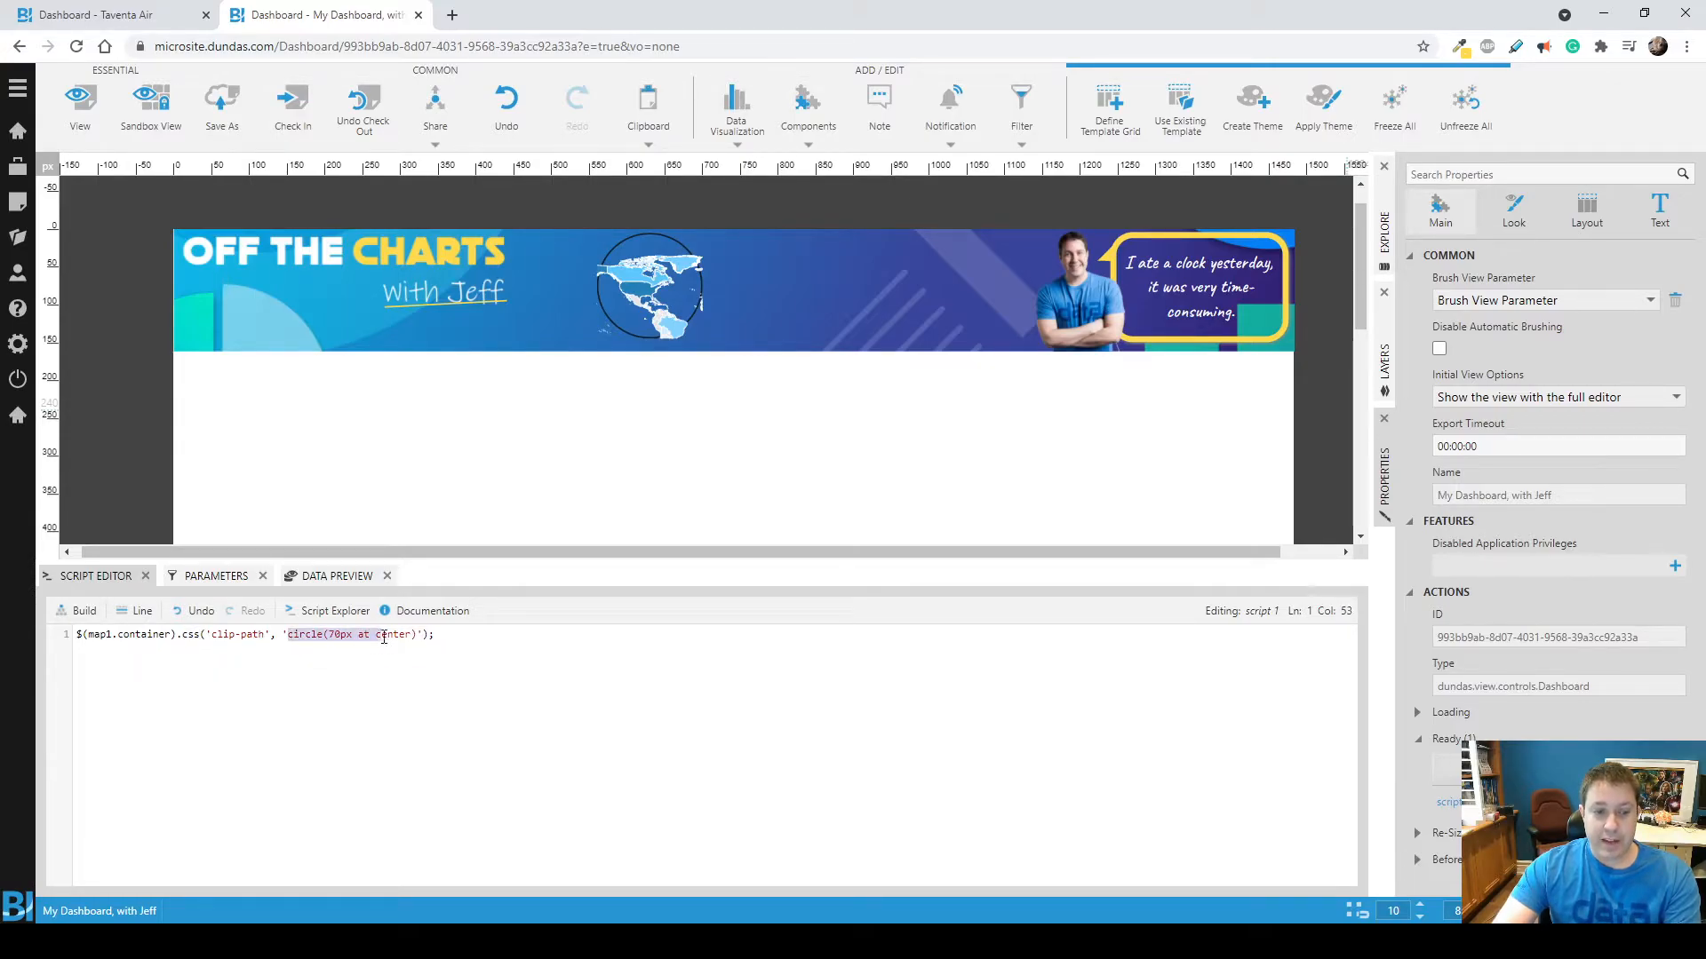
key("End")
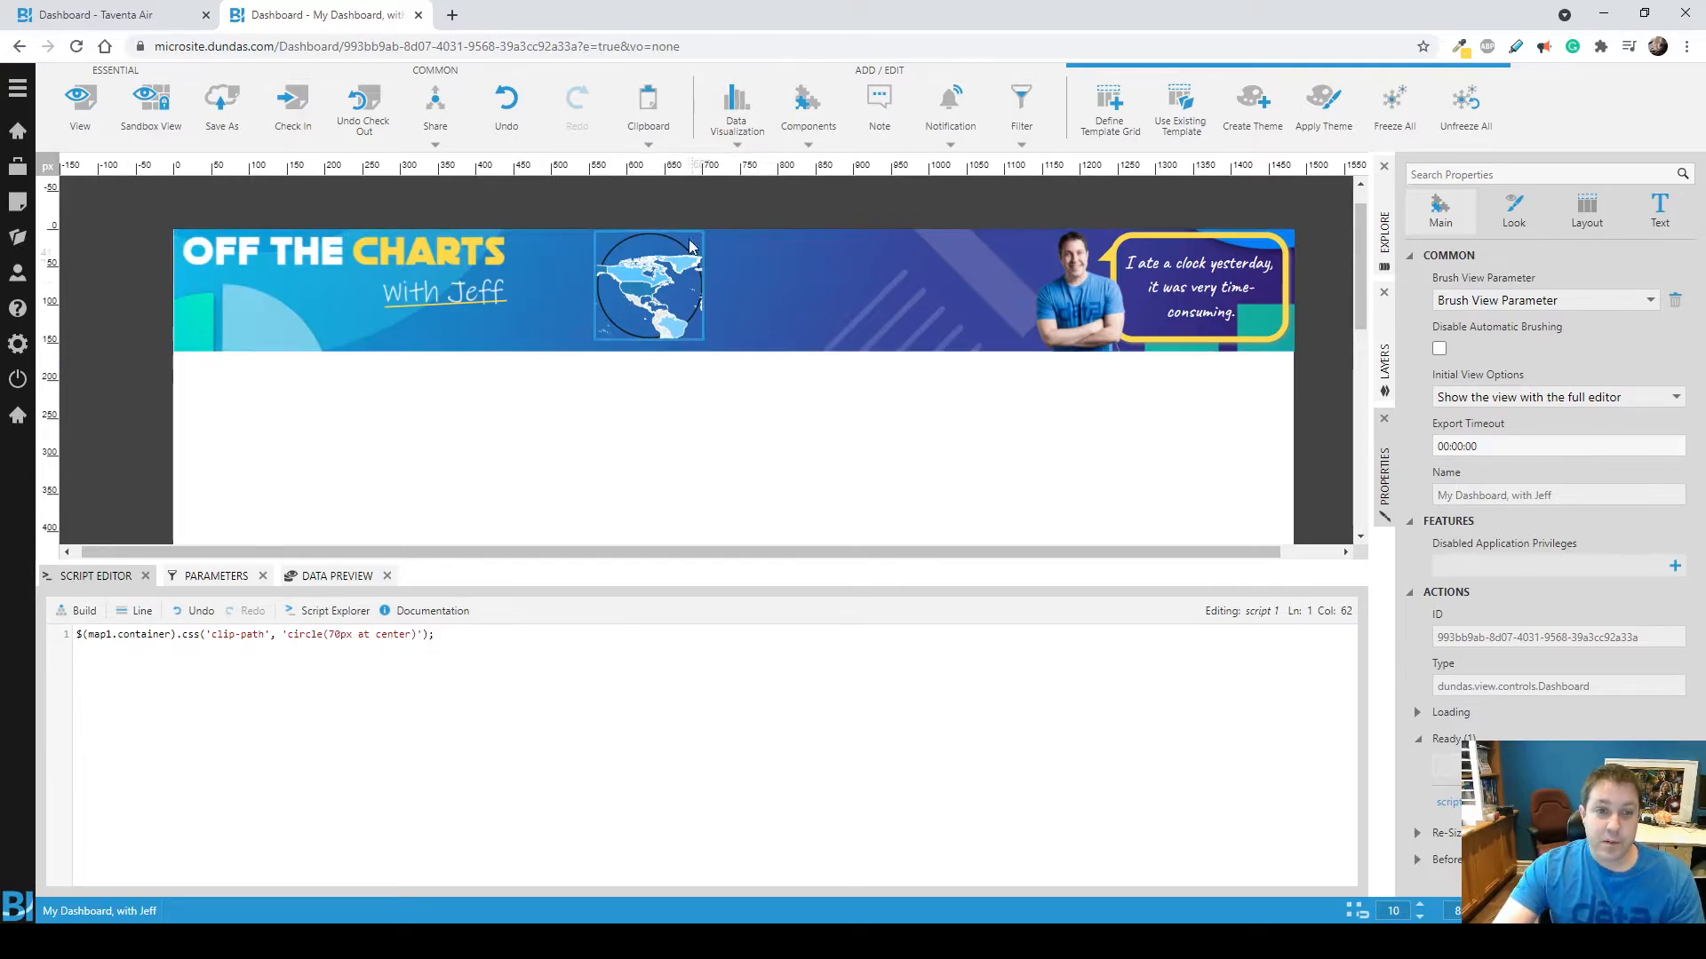
left_click(94, 574)
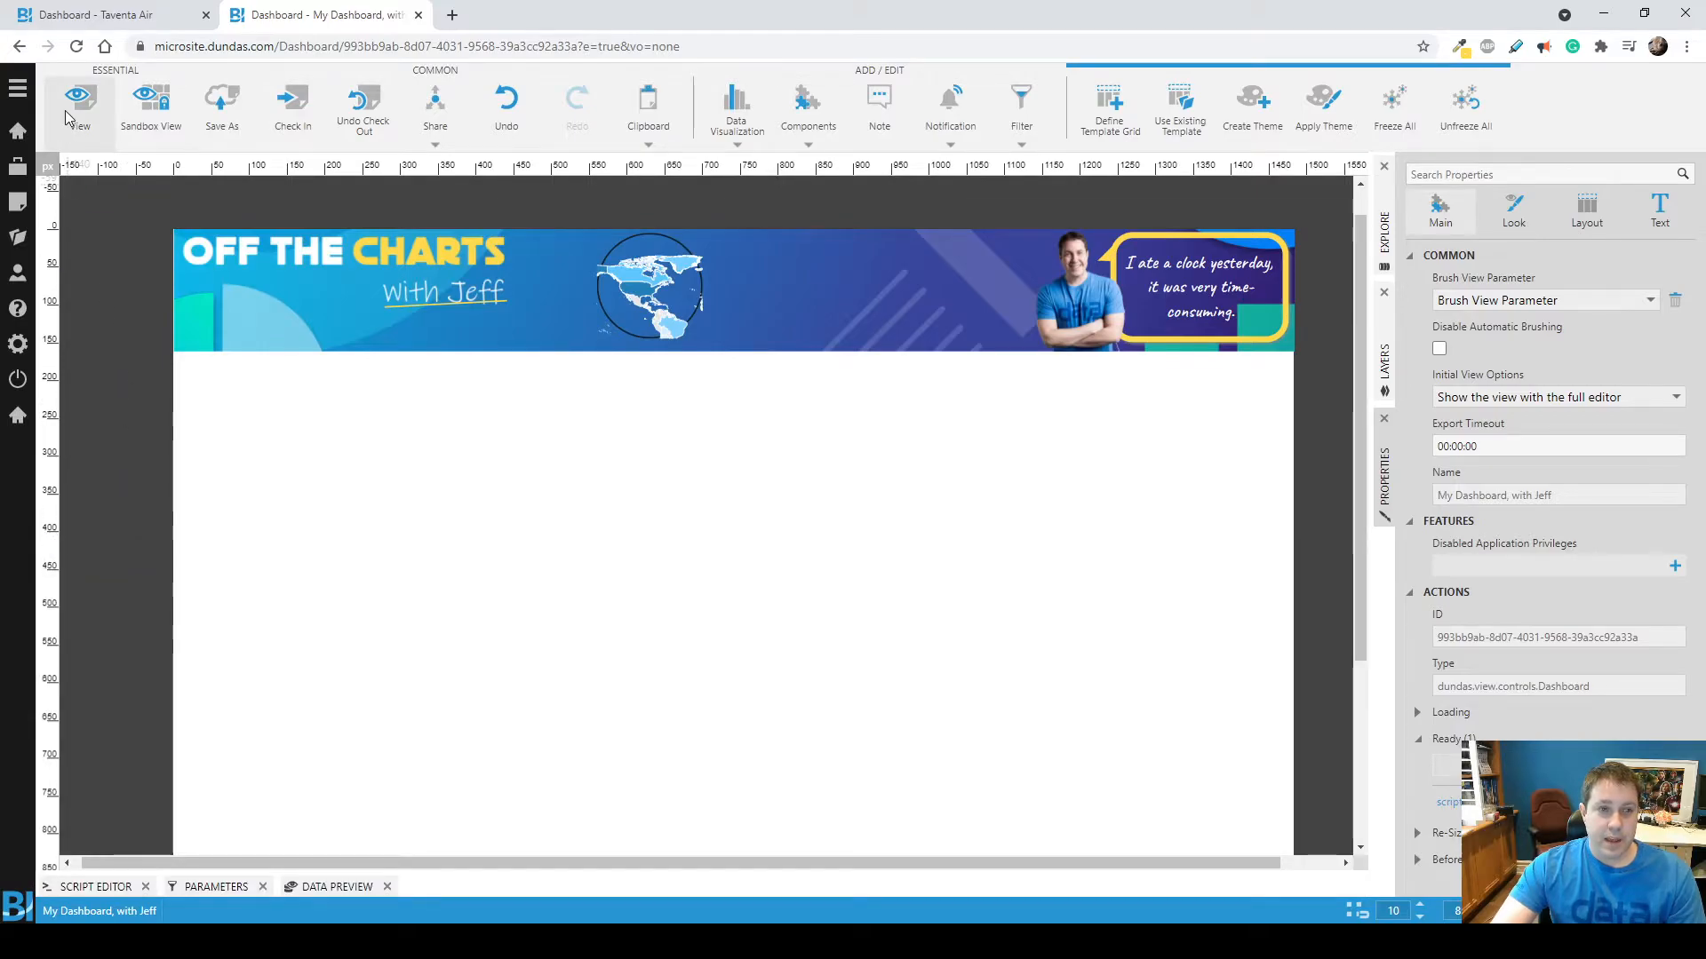
Preview the dashboard, reload the page and check the Ready script in edit mode.
left_click(66, 110)
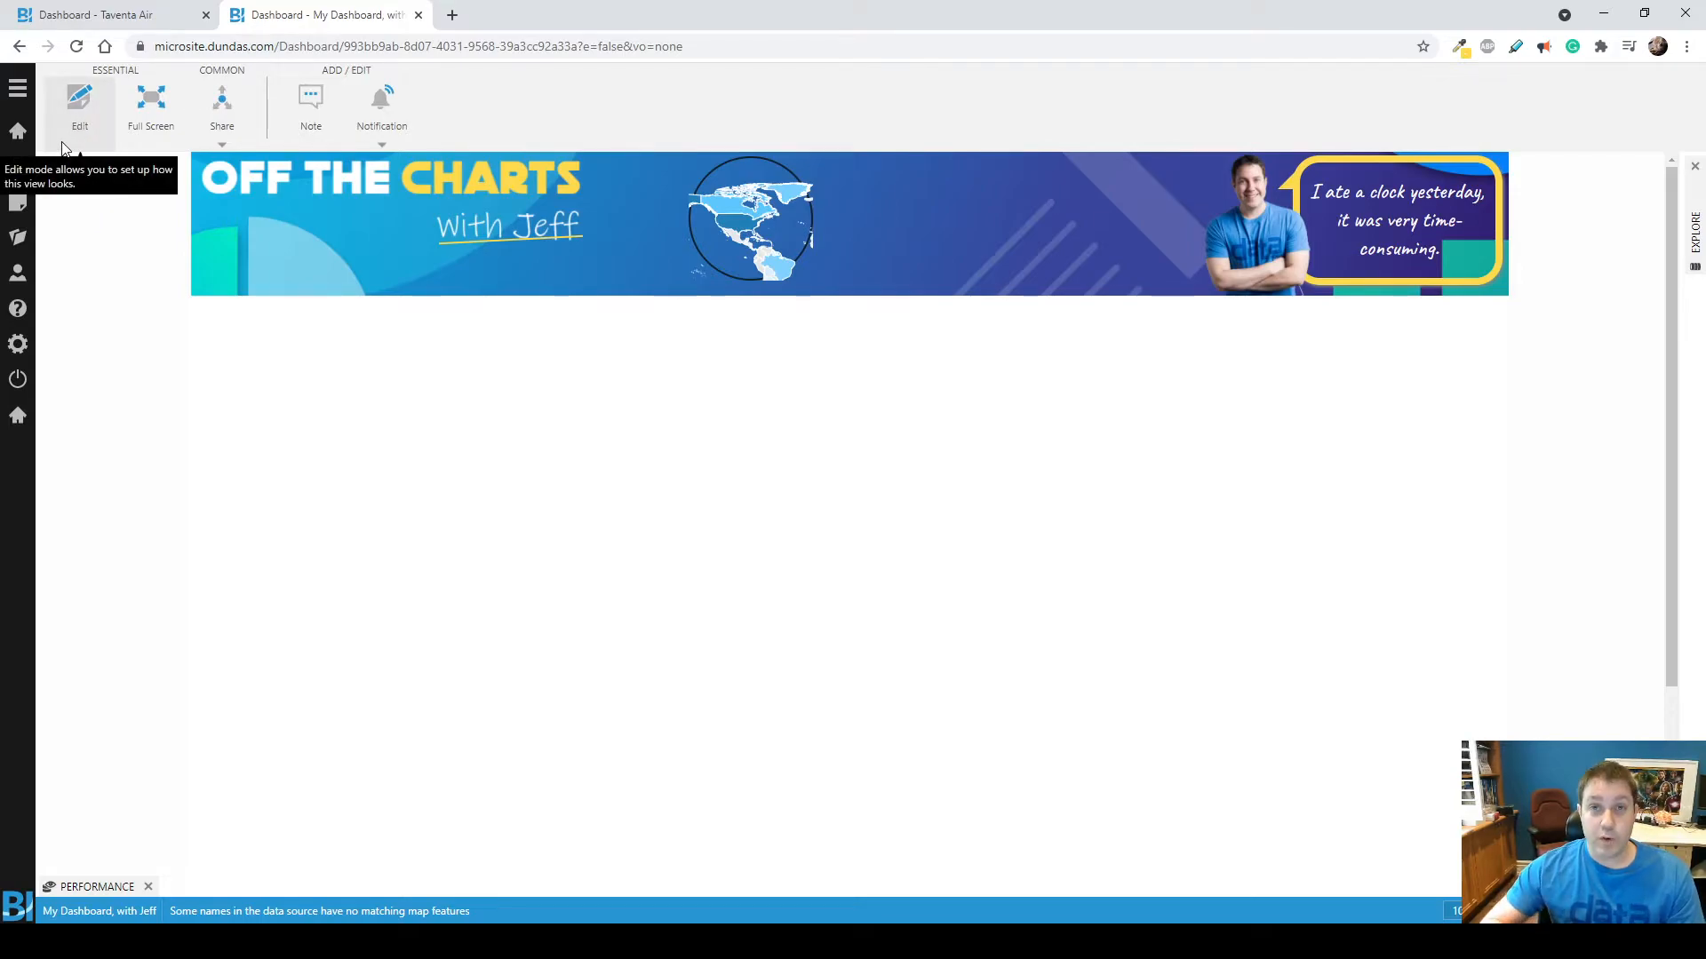
left_click(78, 47)
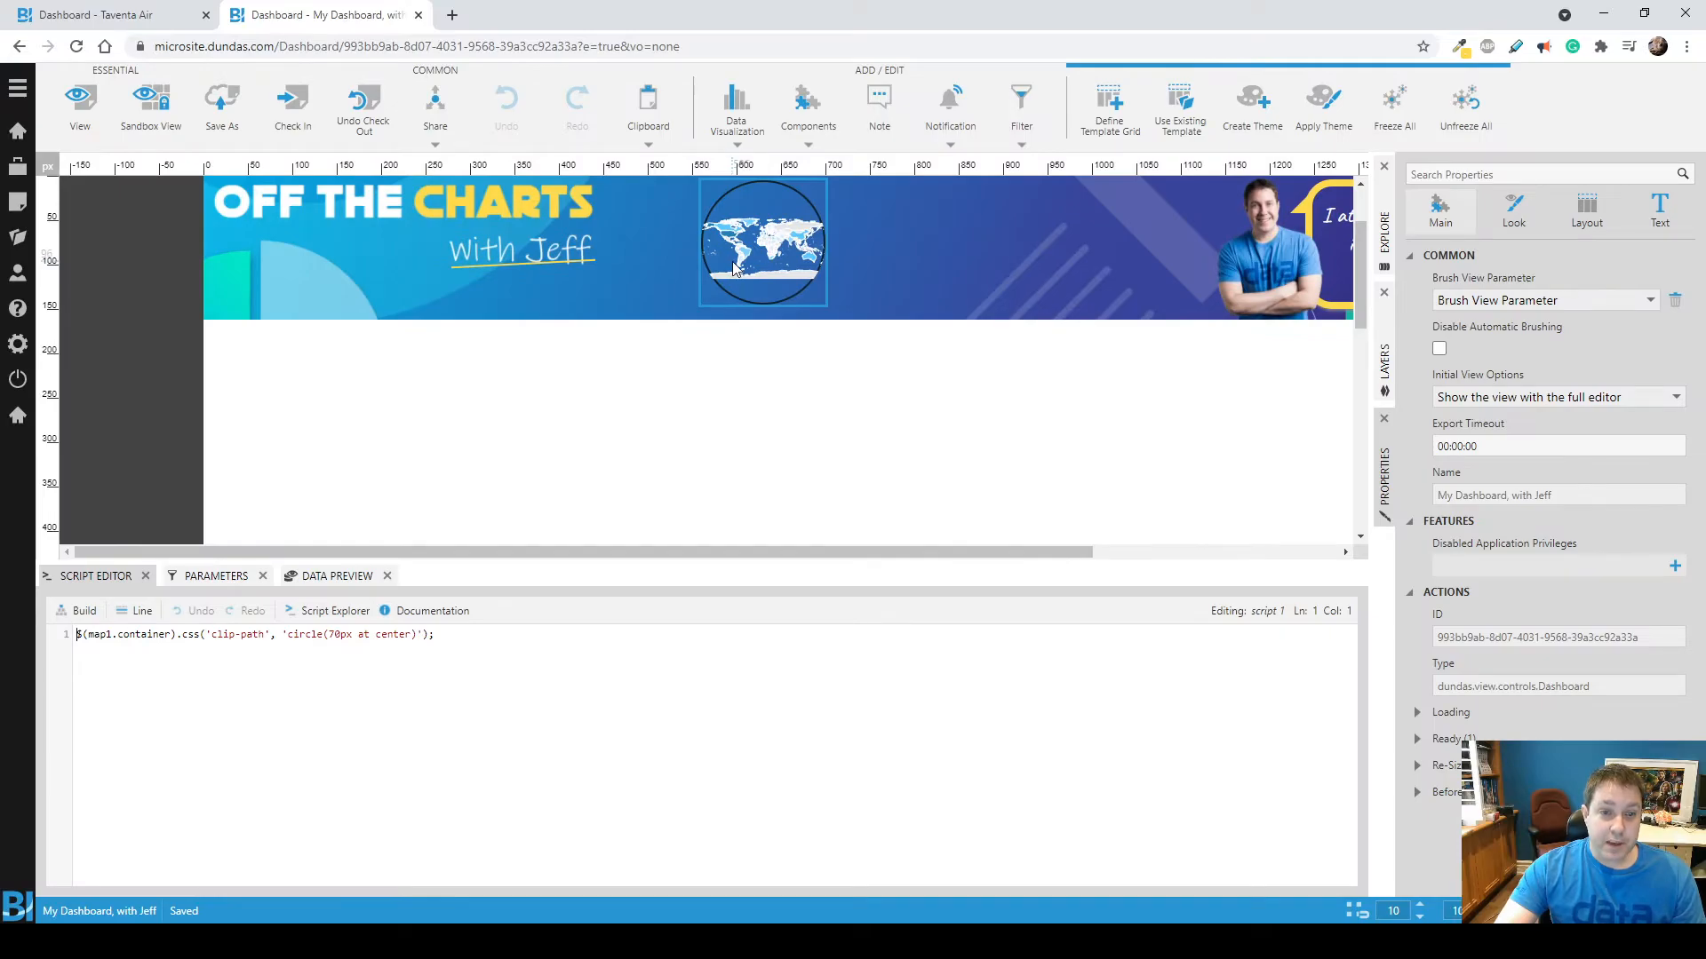
left_click(110, 579)
Enable the Disable Automatic Zooming option for the map in the circle and preview the dashboard.
left_click(764, 260)
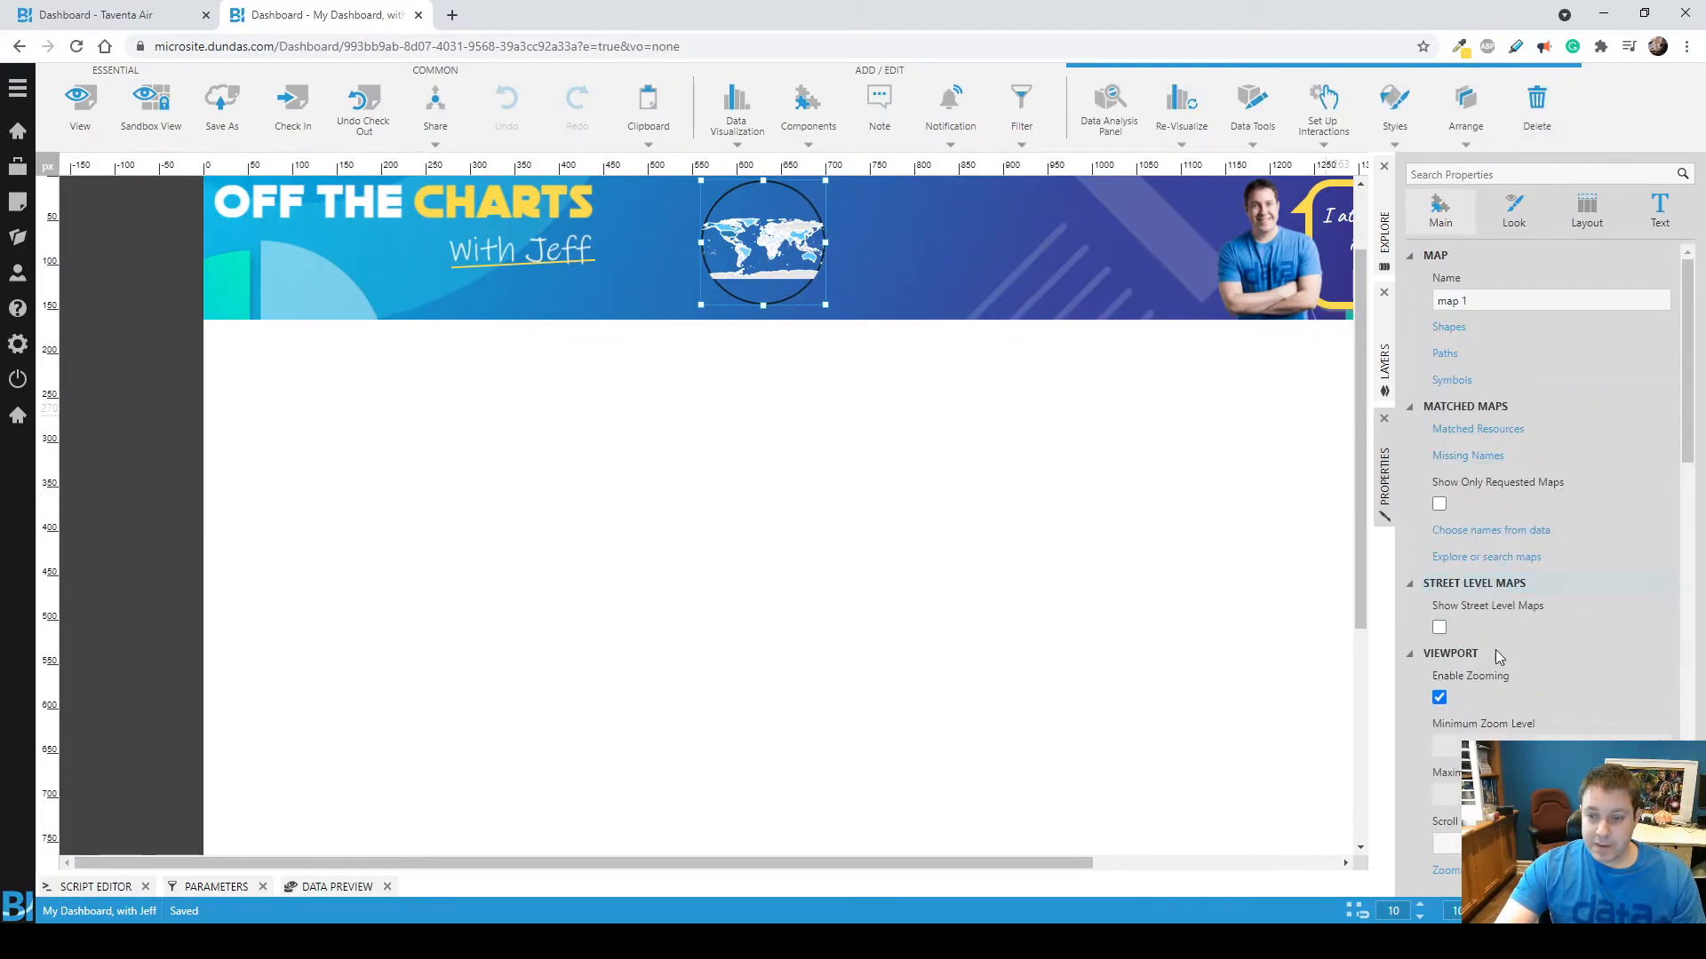
scroll(1548, 640, "down", 7)
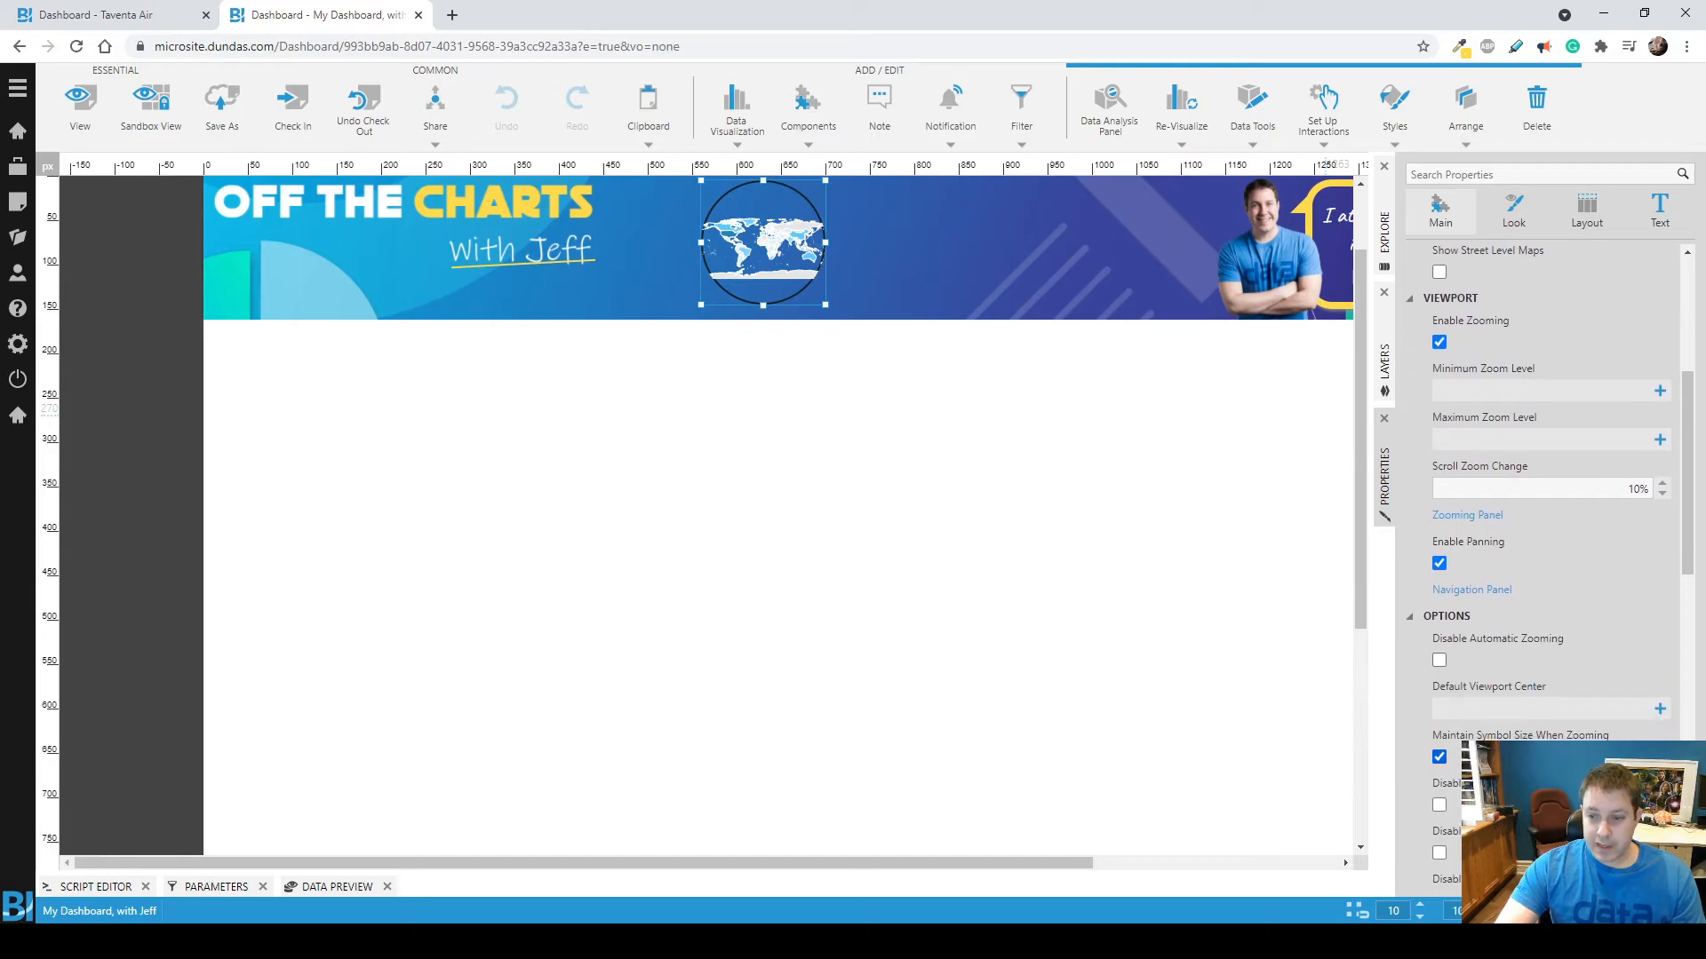
left_click(1439, 394)
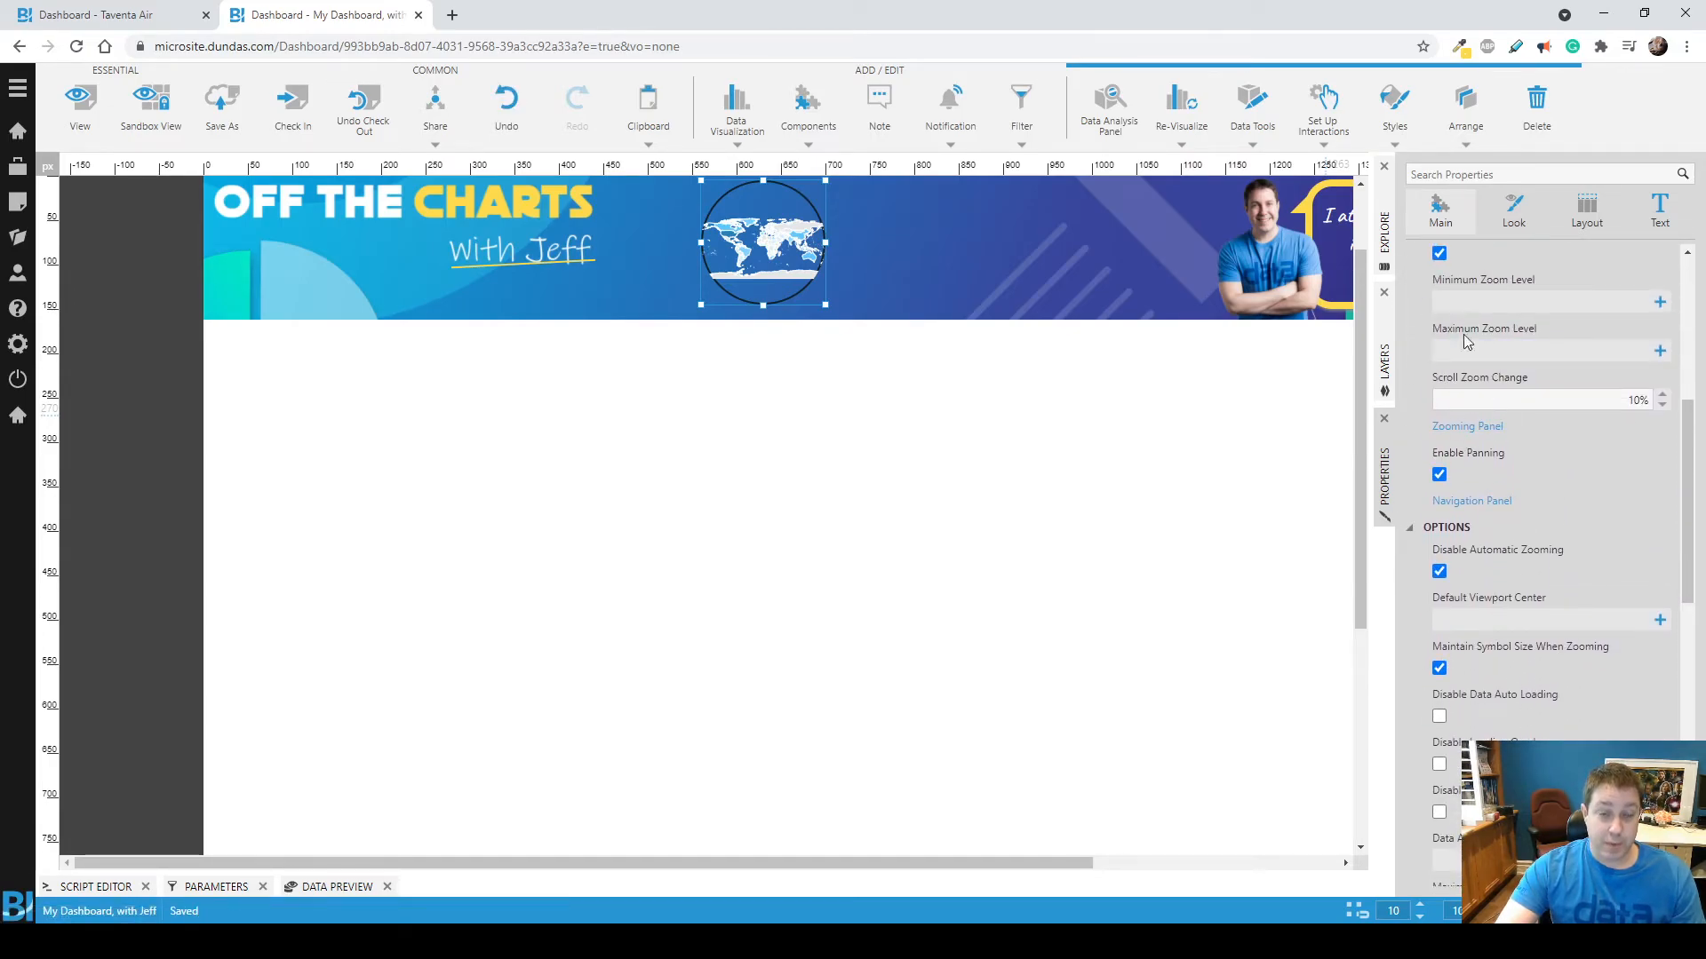
scroll(1453, 307, "up", 3)
left_click(76, 125)
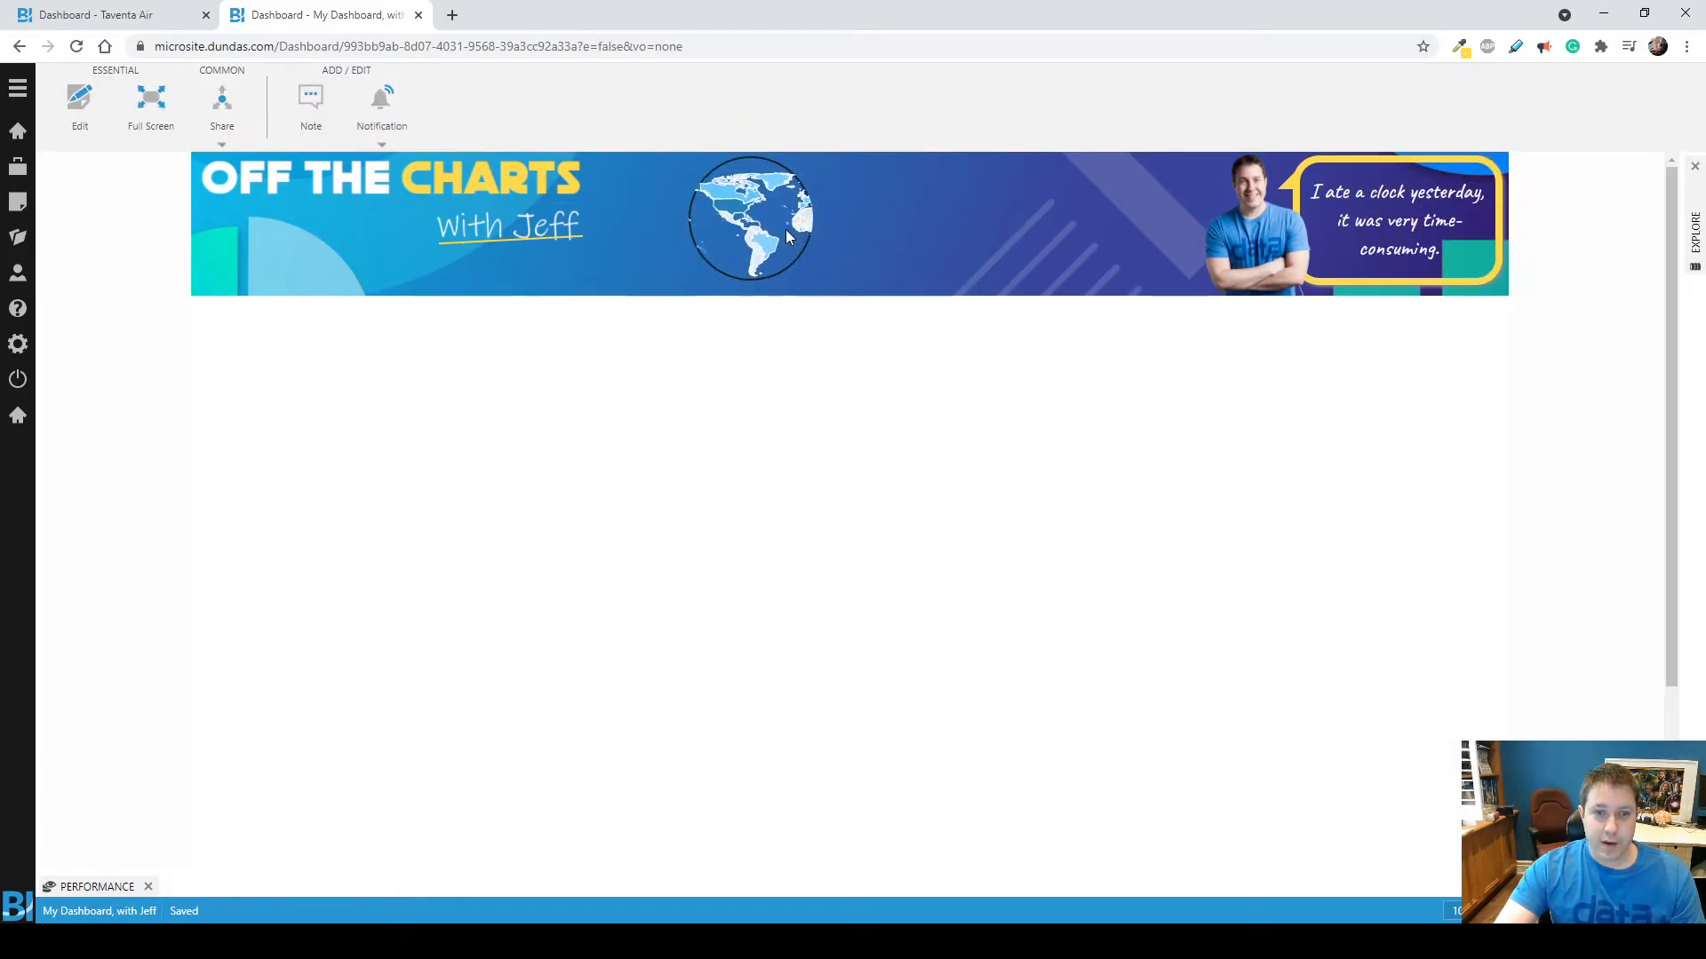
Return the dashboard to edit mode and clear the map's default shape stroke color.
left_click(83, 121)
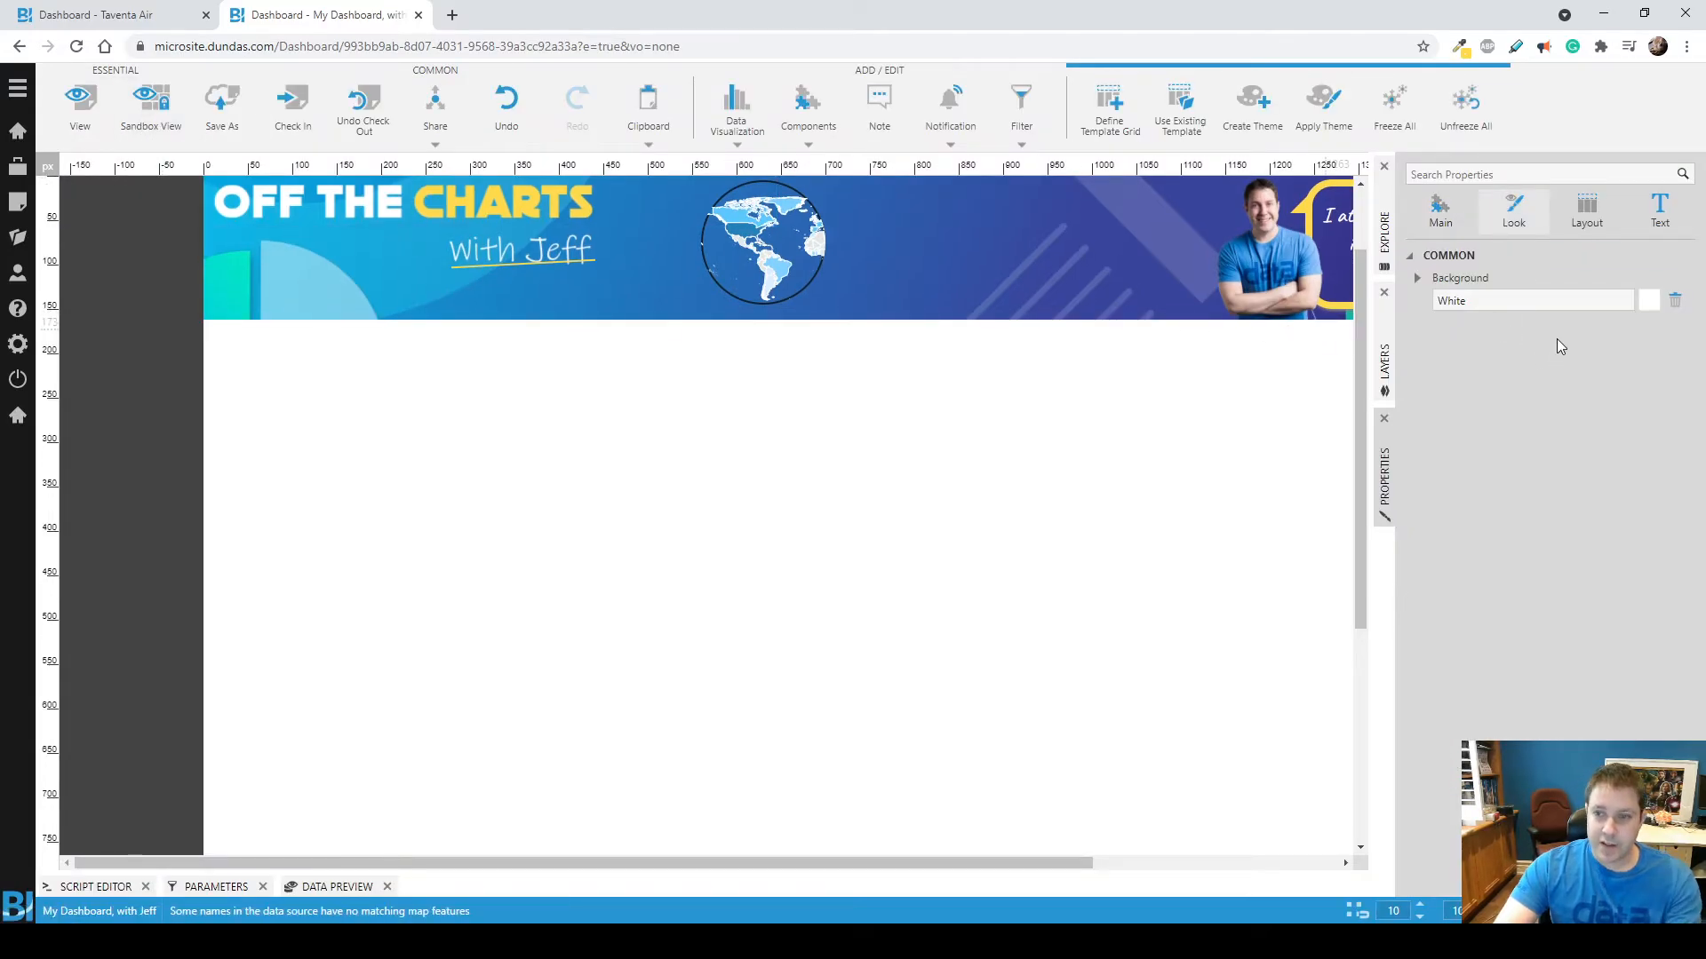
left_click(791, 251)
left_click(1514, 222)
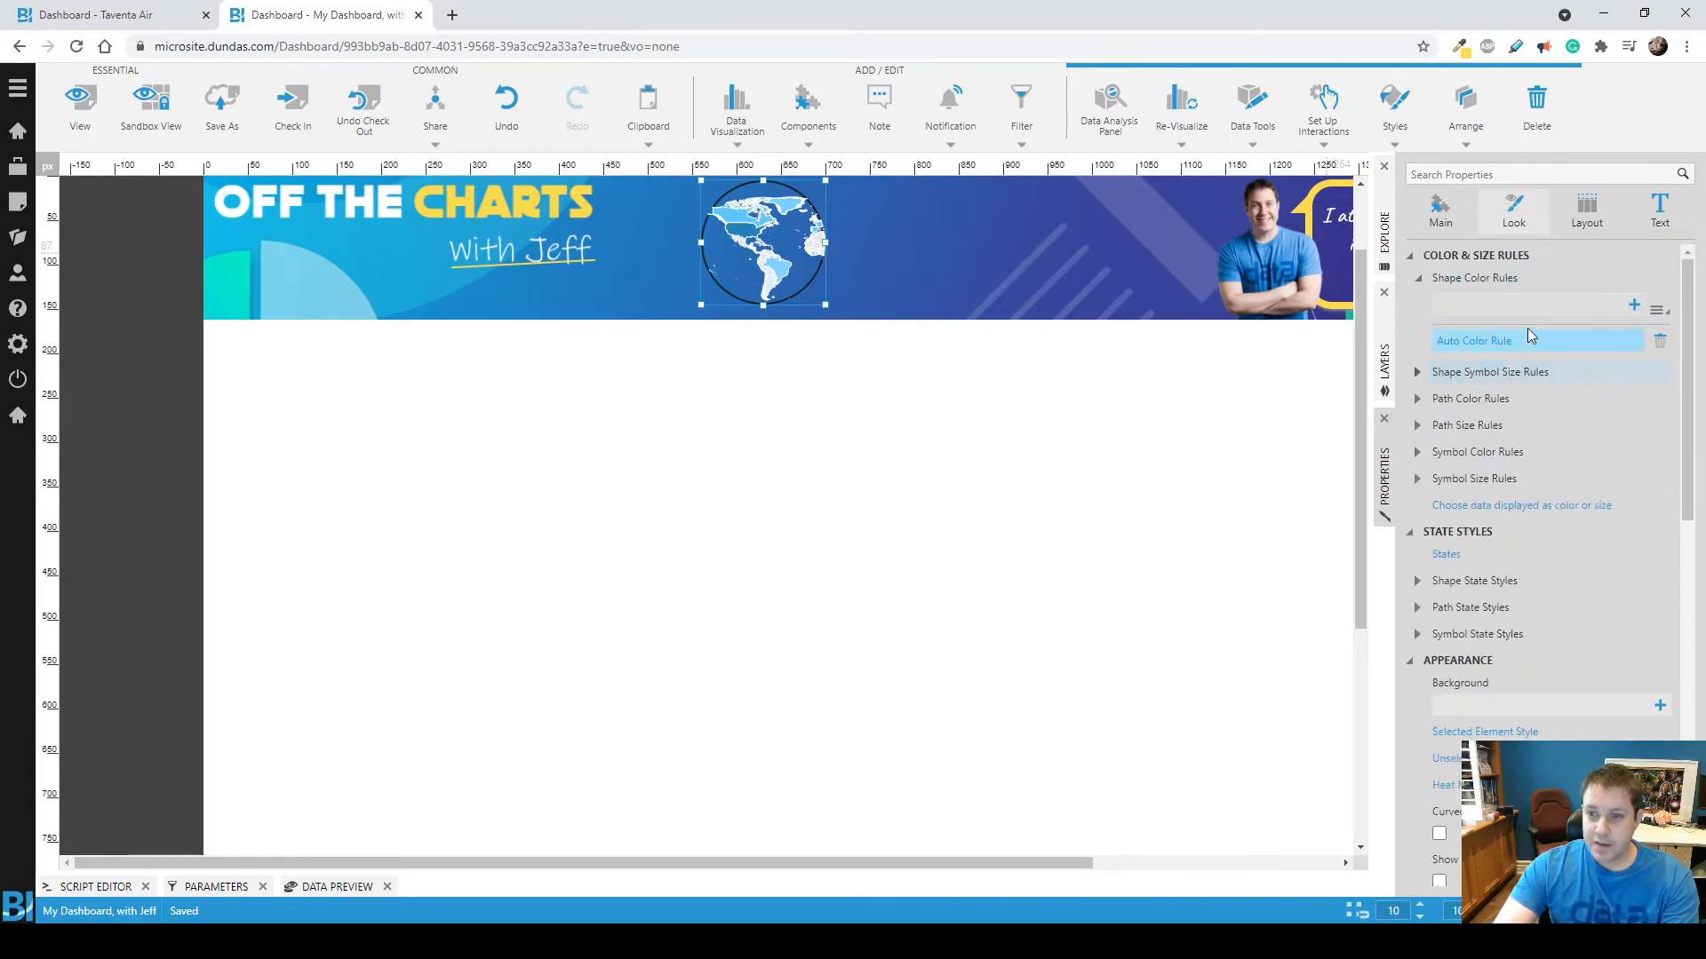
scroll(1515, 498, "down", 5)
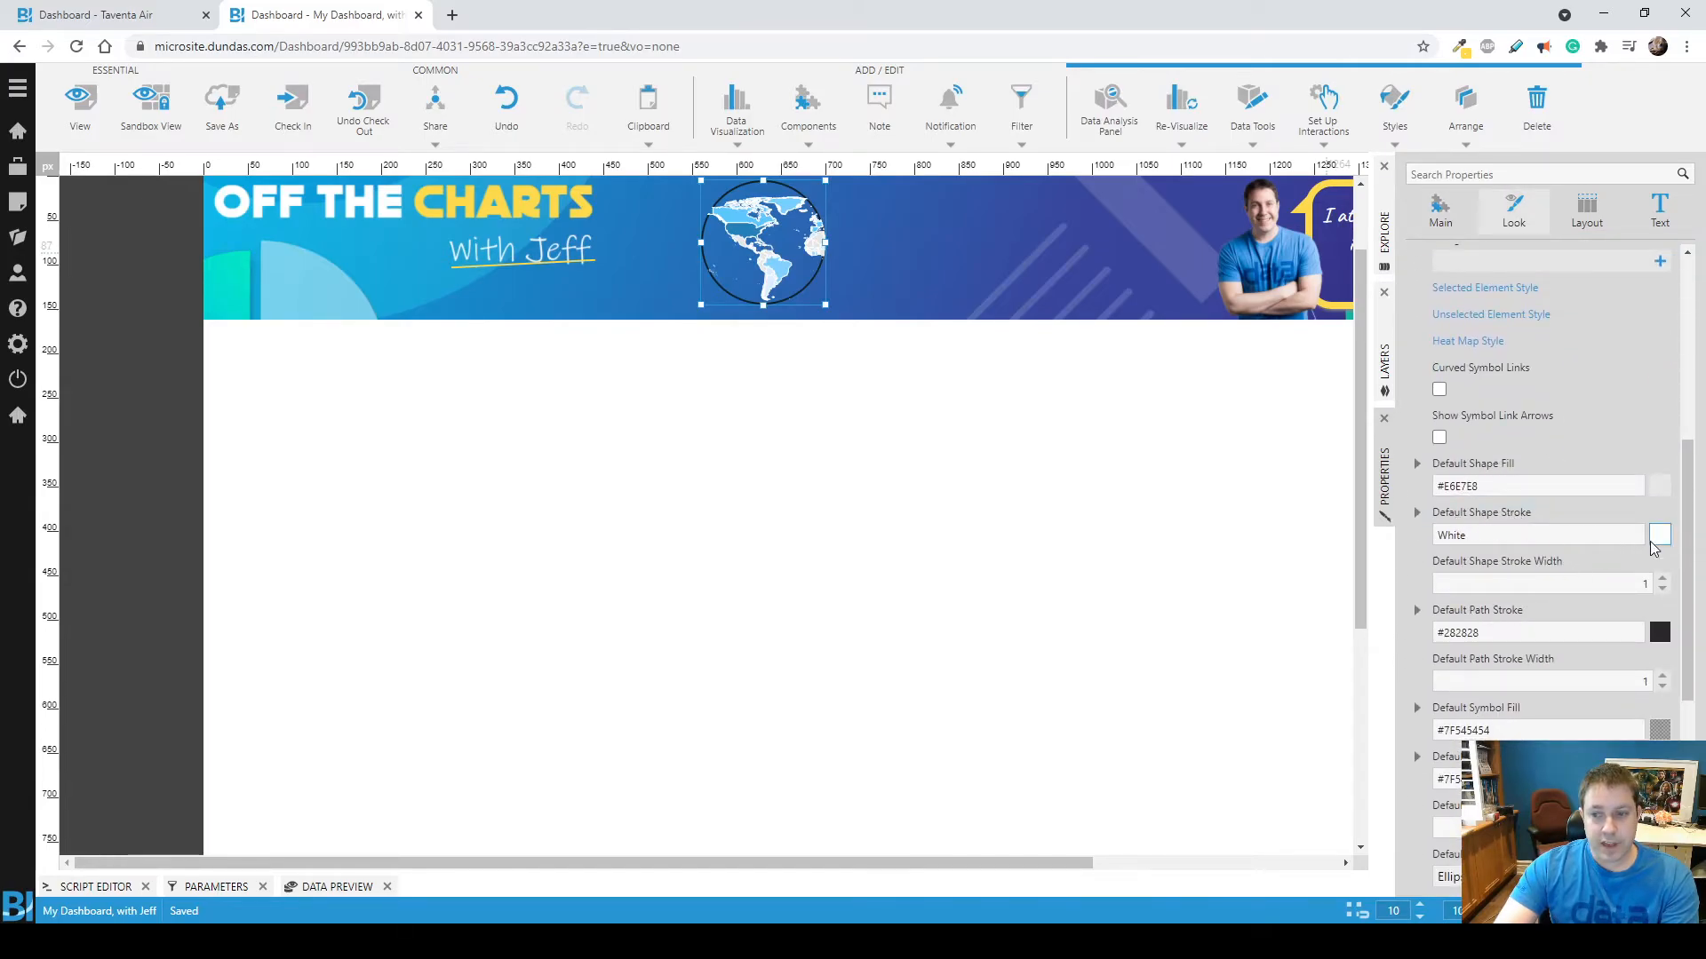
left_click(1537, 537)
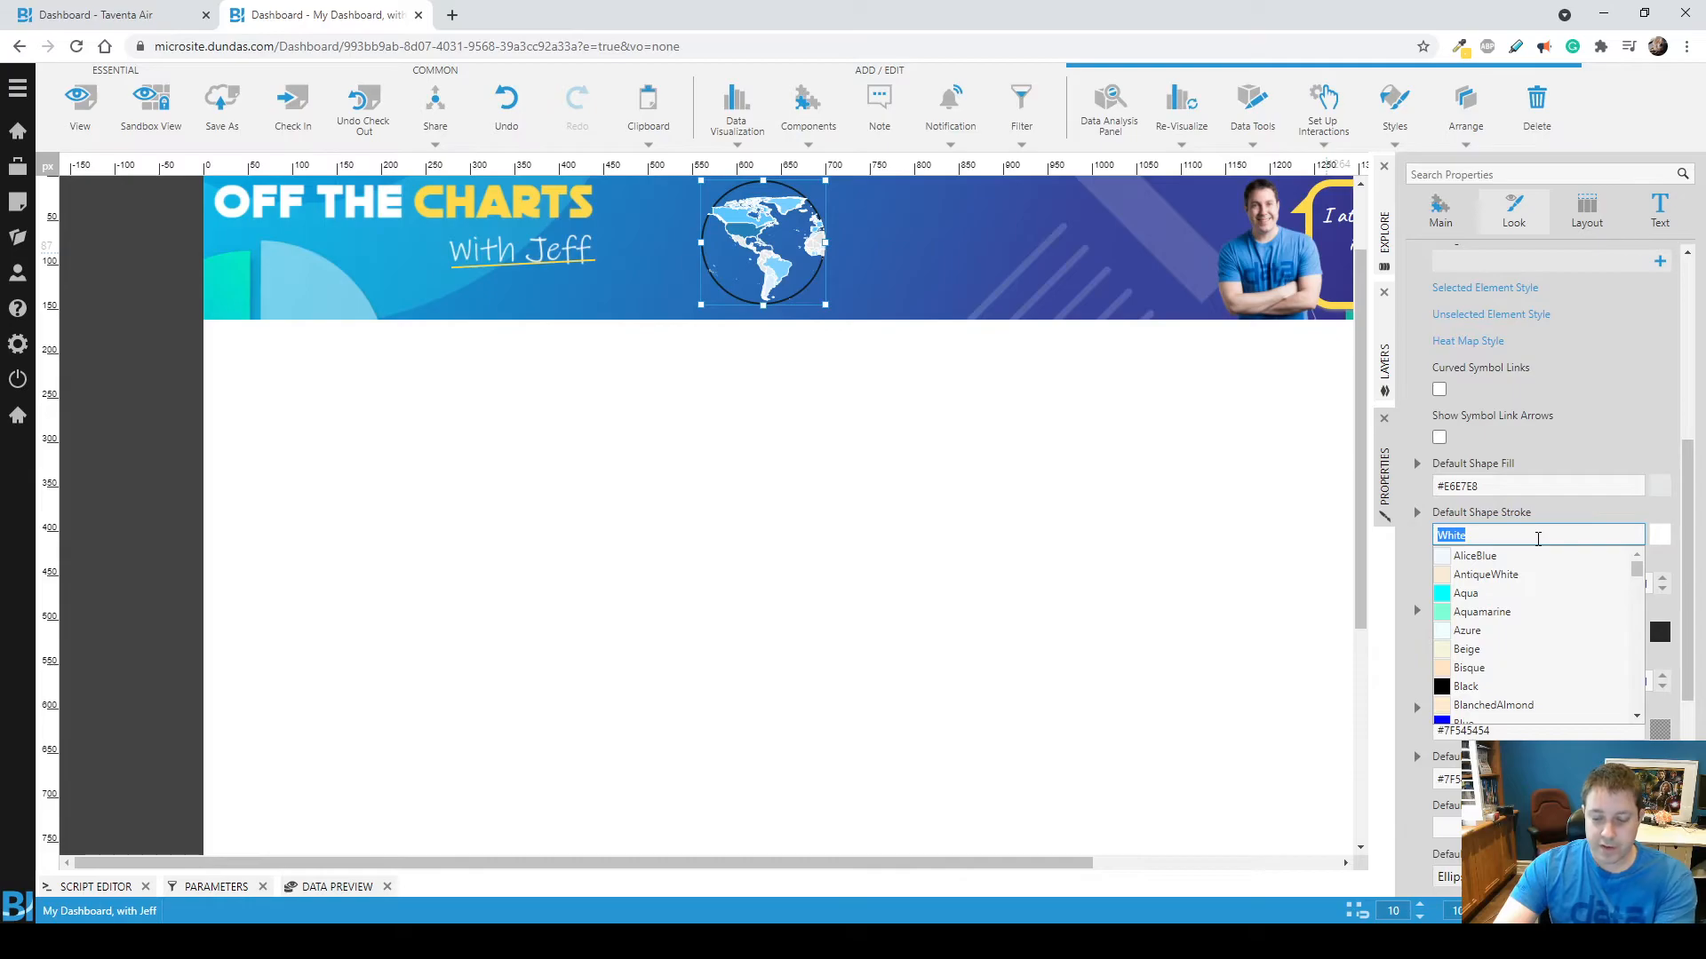
key("BackSpace")
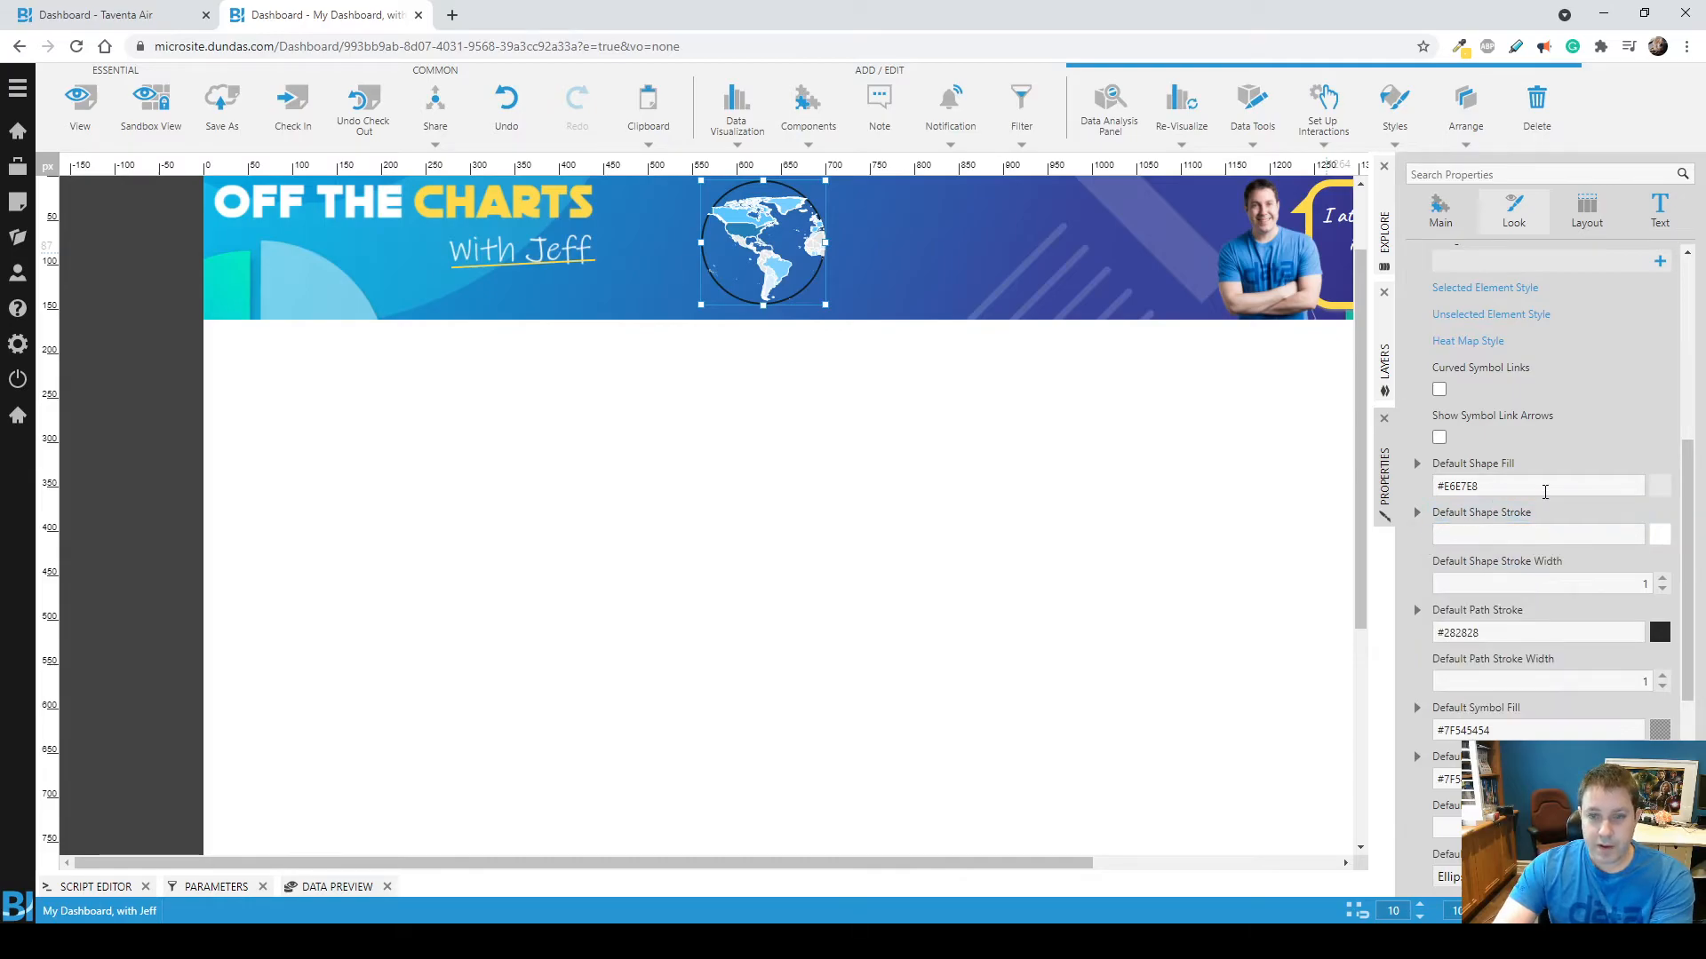
Set the map's default shape fill to Gray and its default shape stroke width to 0.
left_click(1520, 487)
type("Gray")
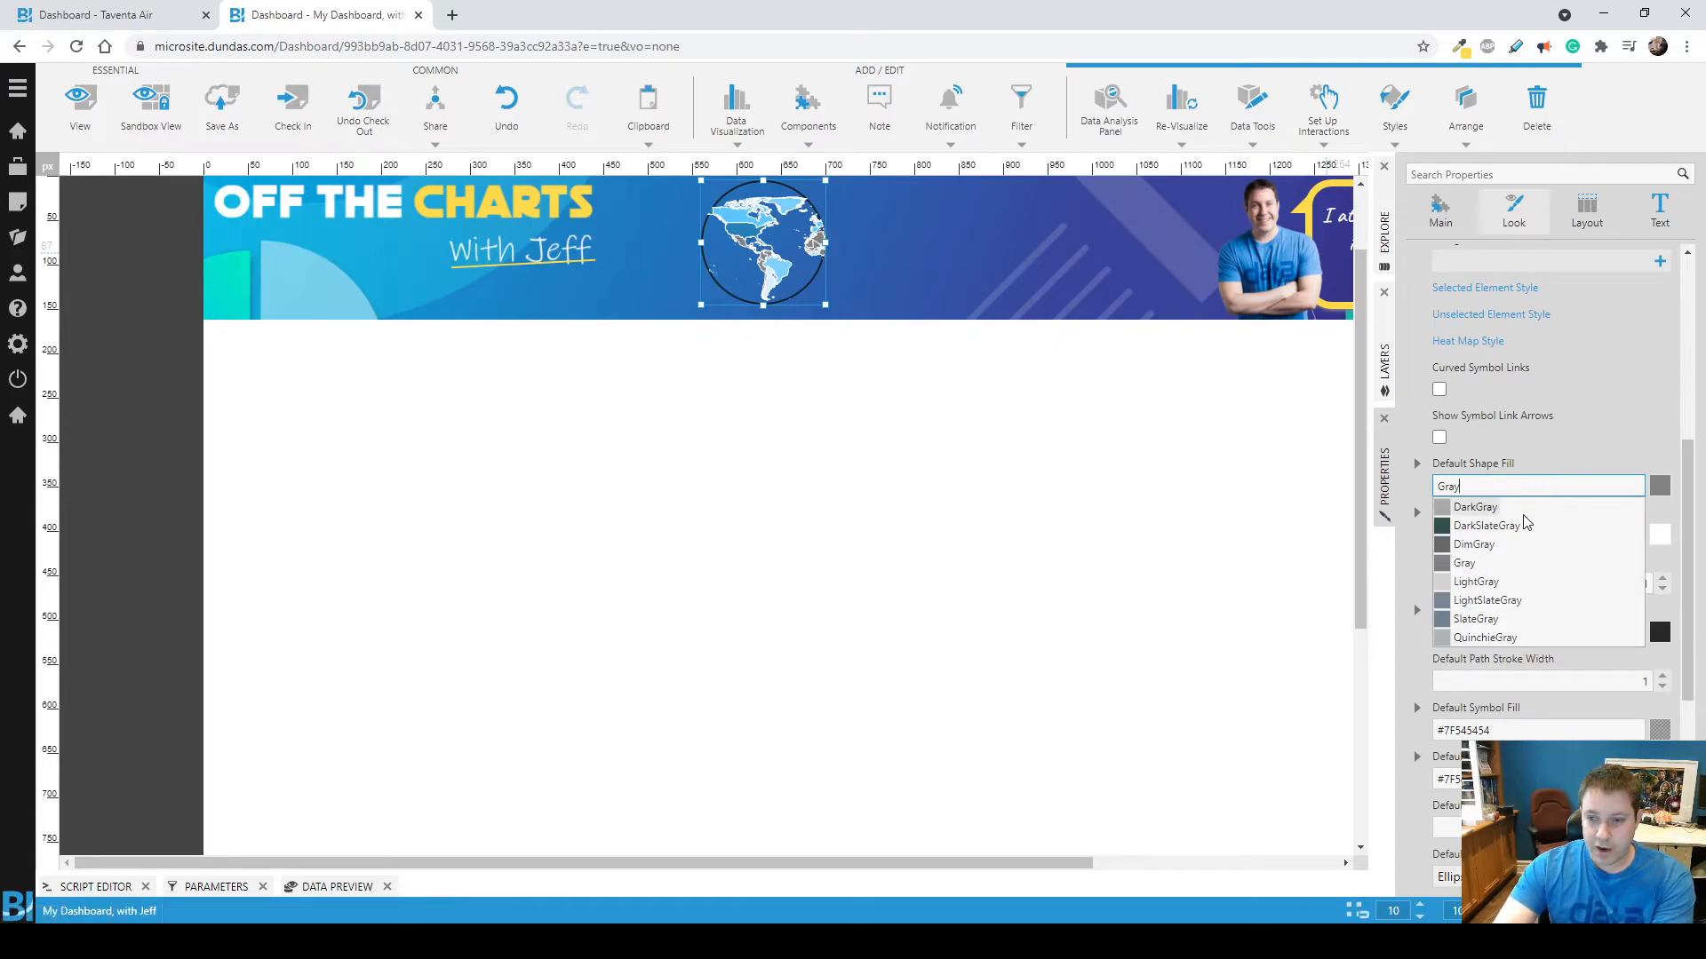
left_click(1409, 553)
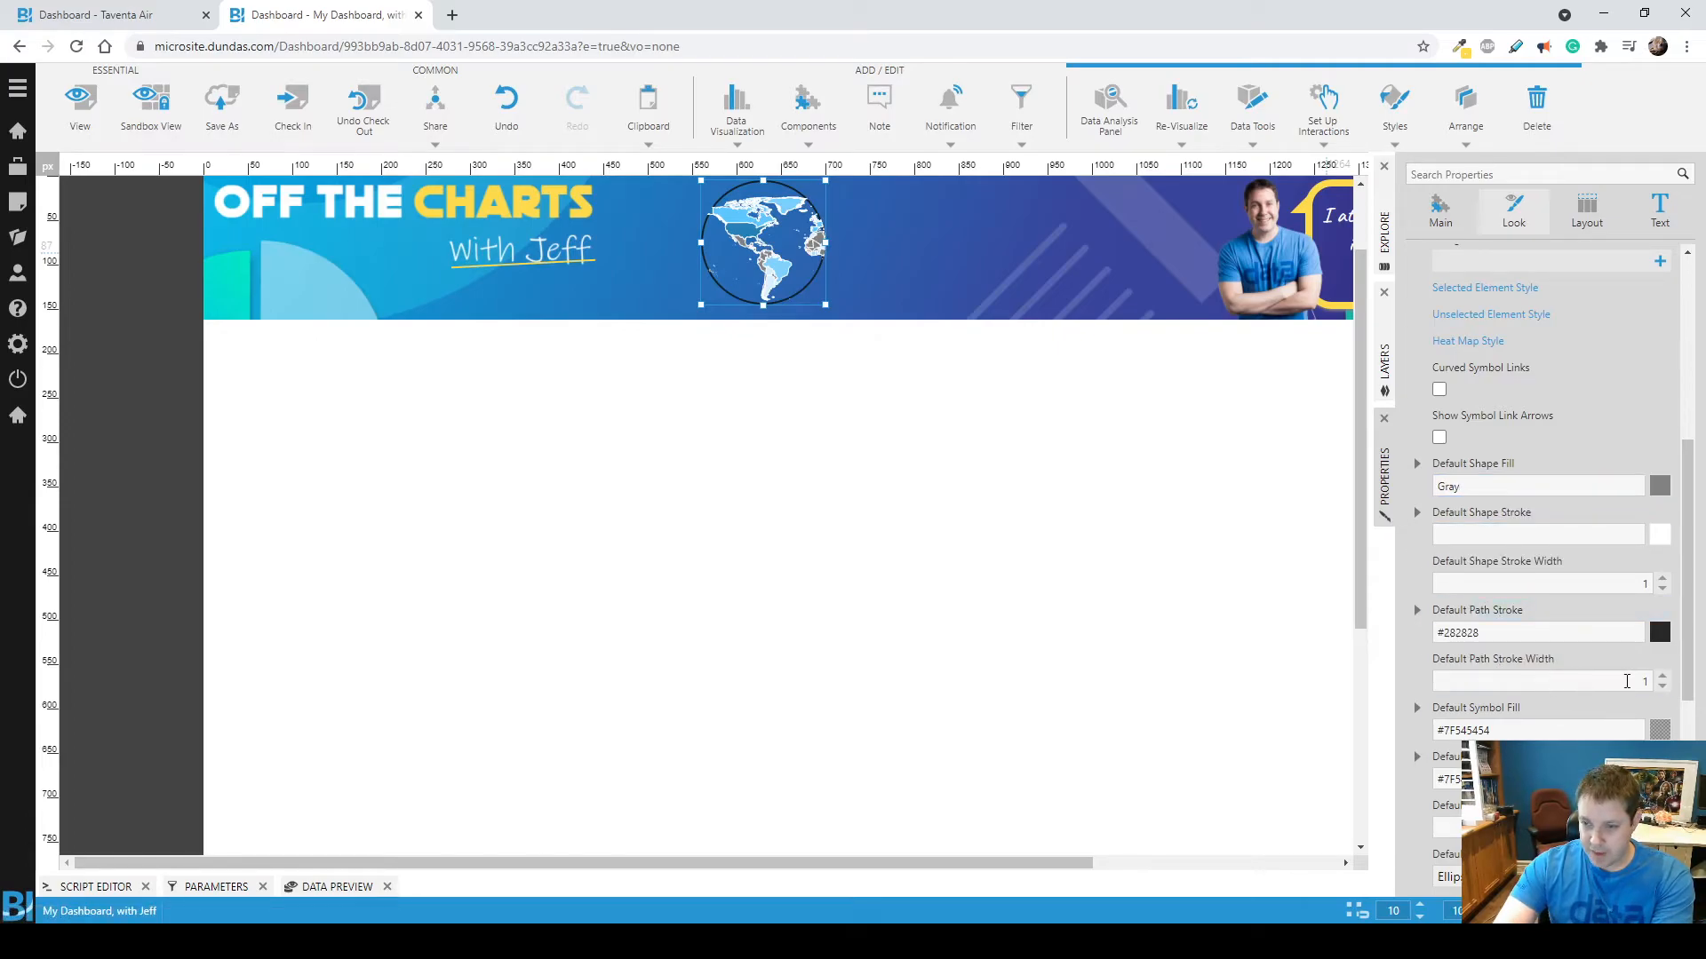
left_click(1663, 588)
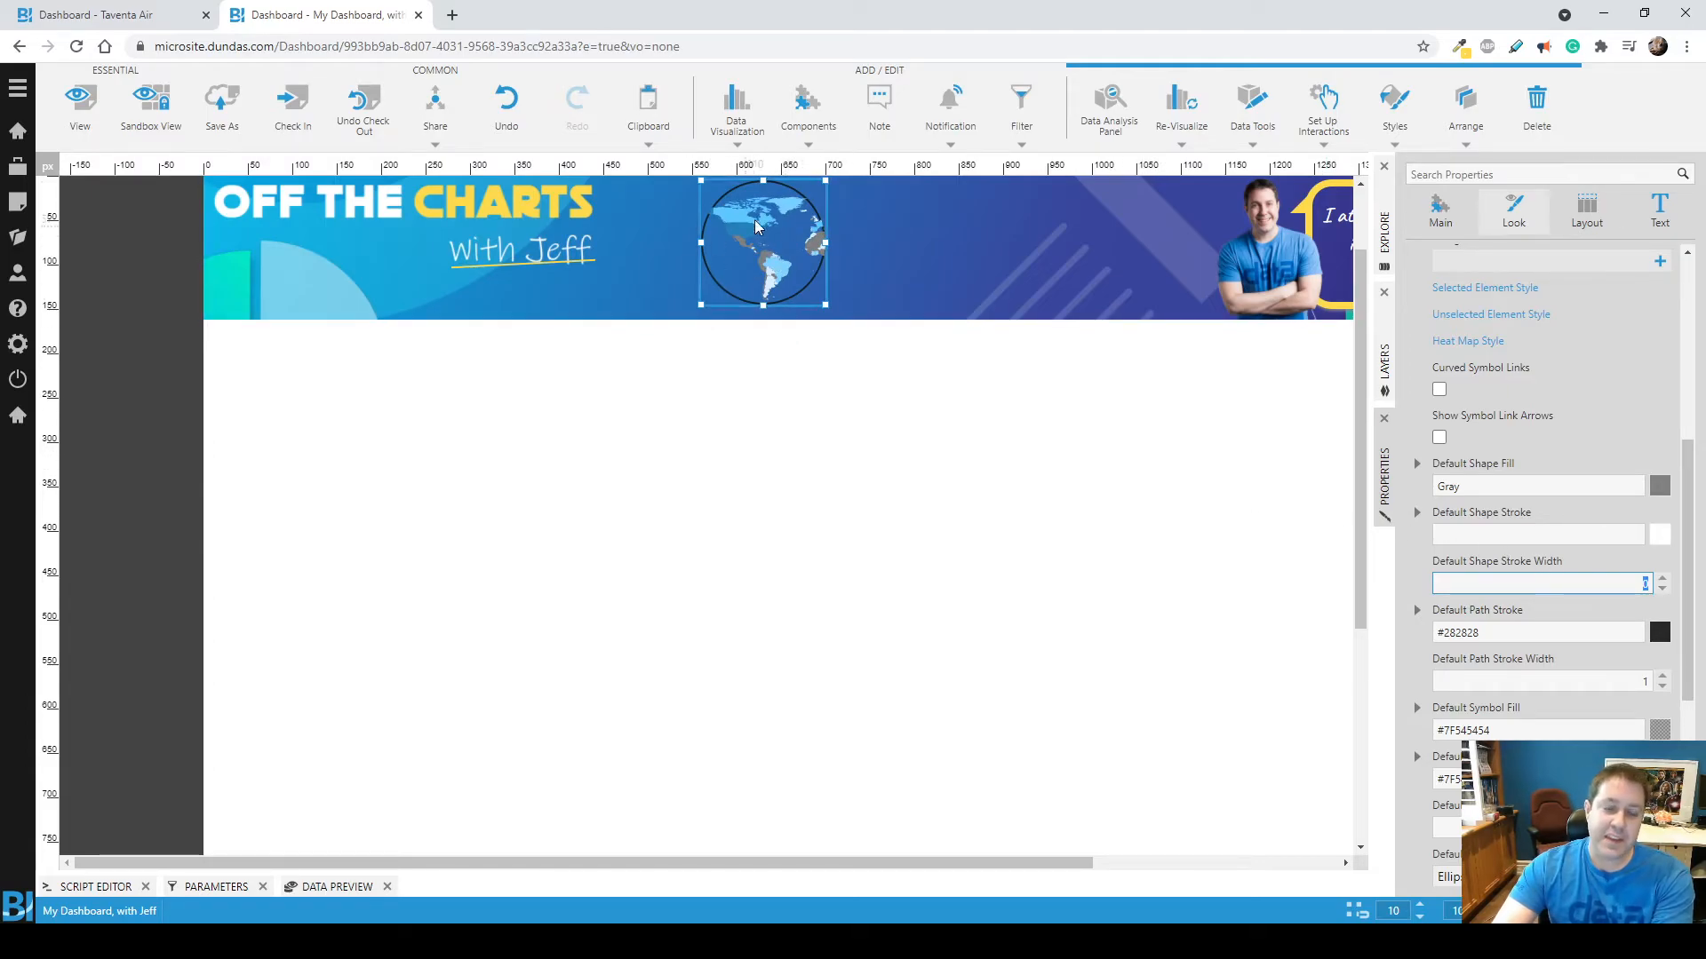
Review the region globes on the Taventa Air dashboard and return to the dashboard being edited.
left_click(135, 19)
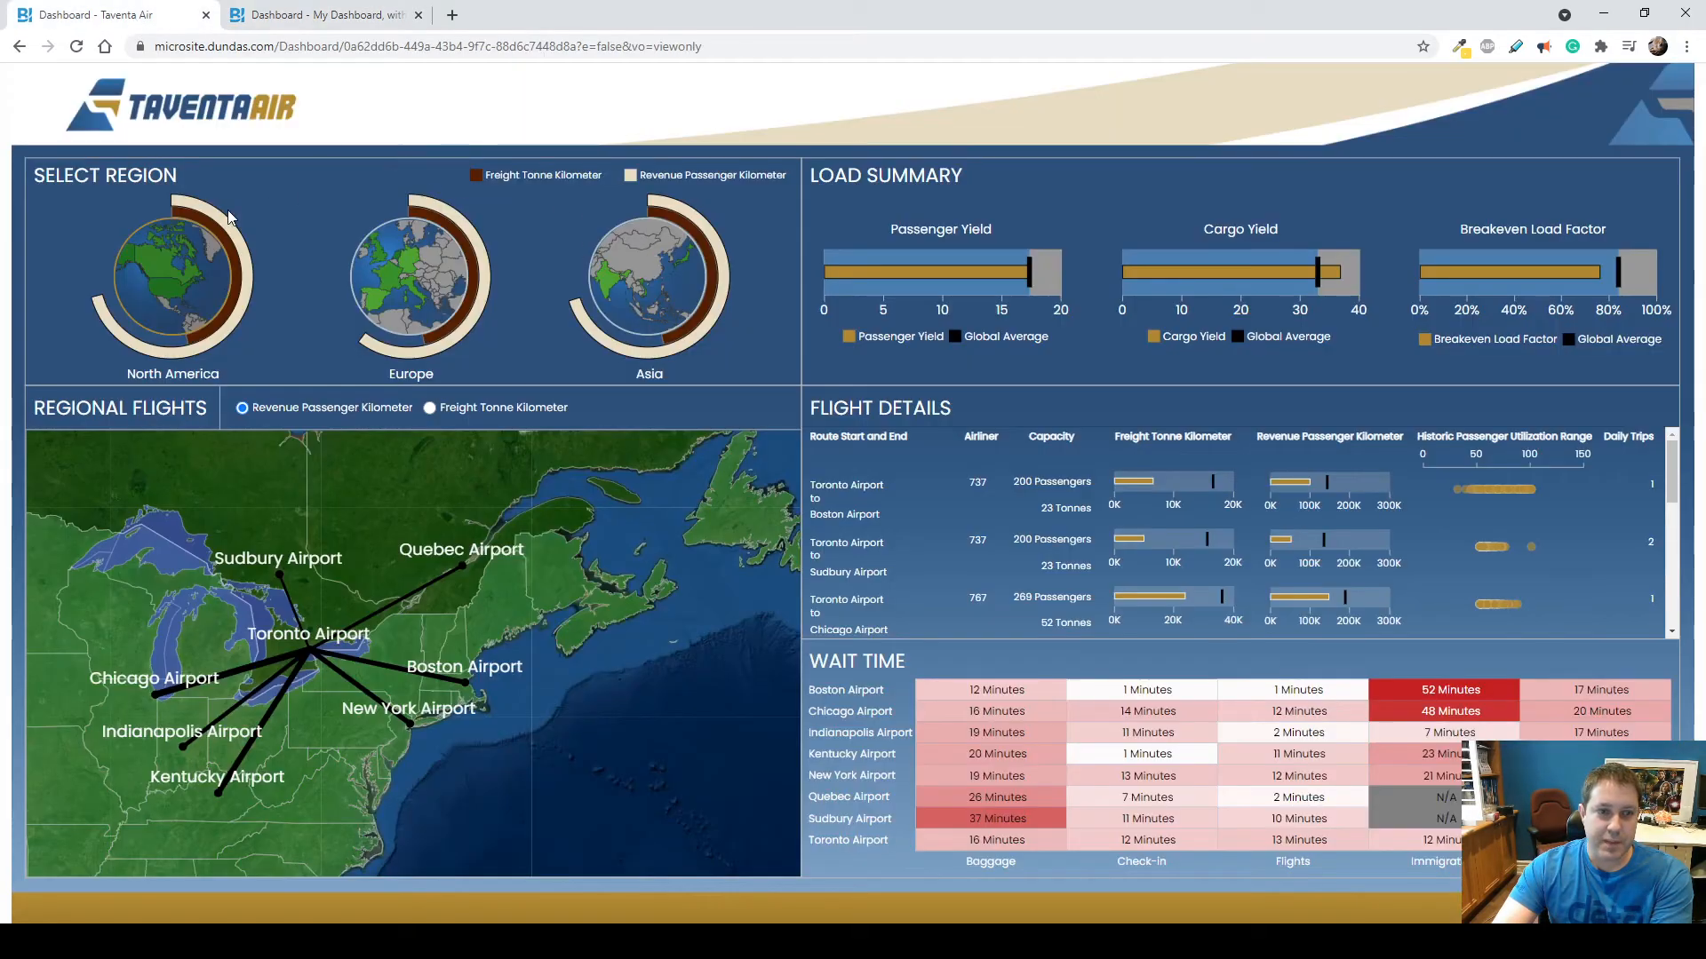
left_click(316, 18)
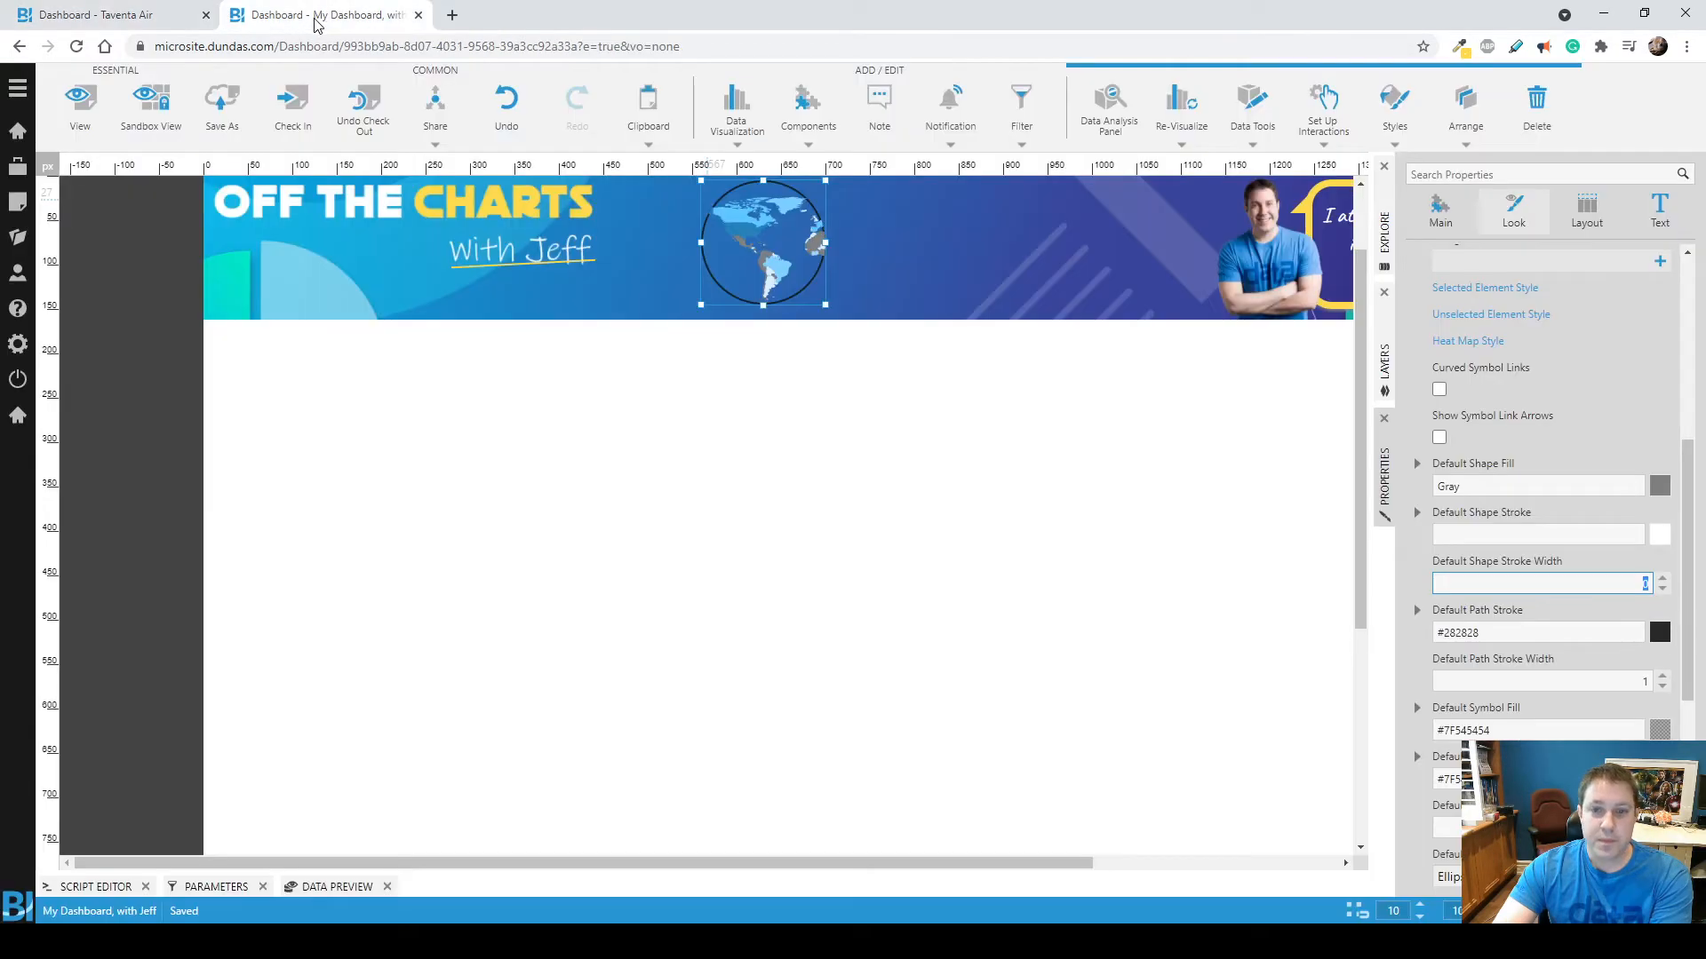
left_click(737, 439)
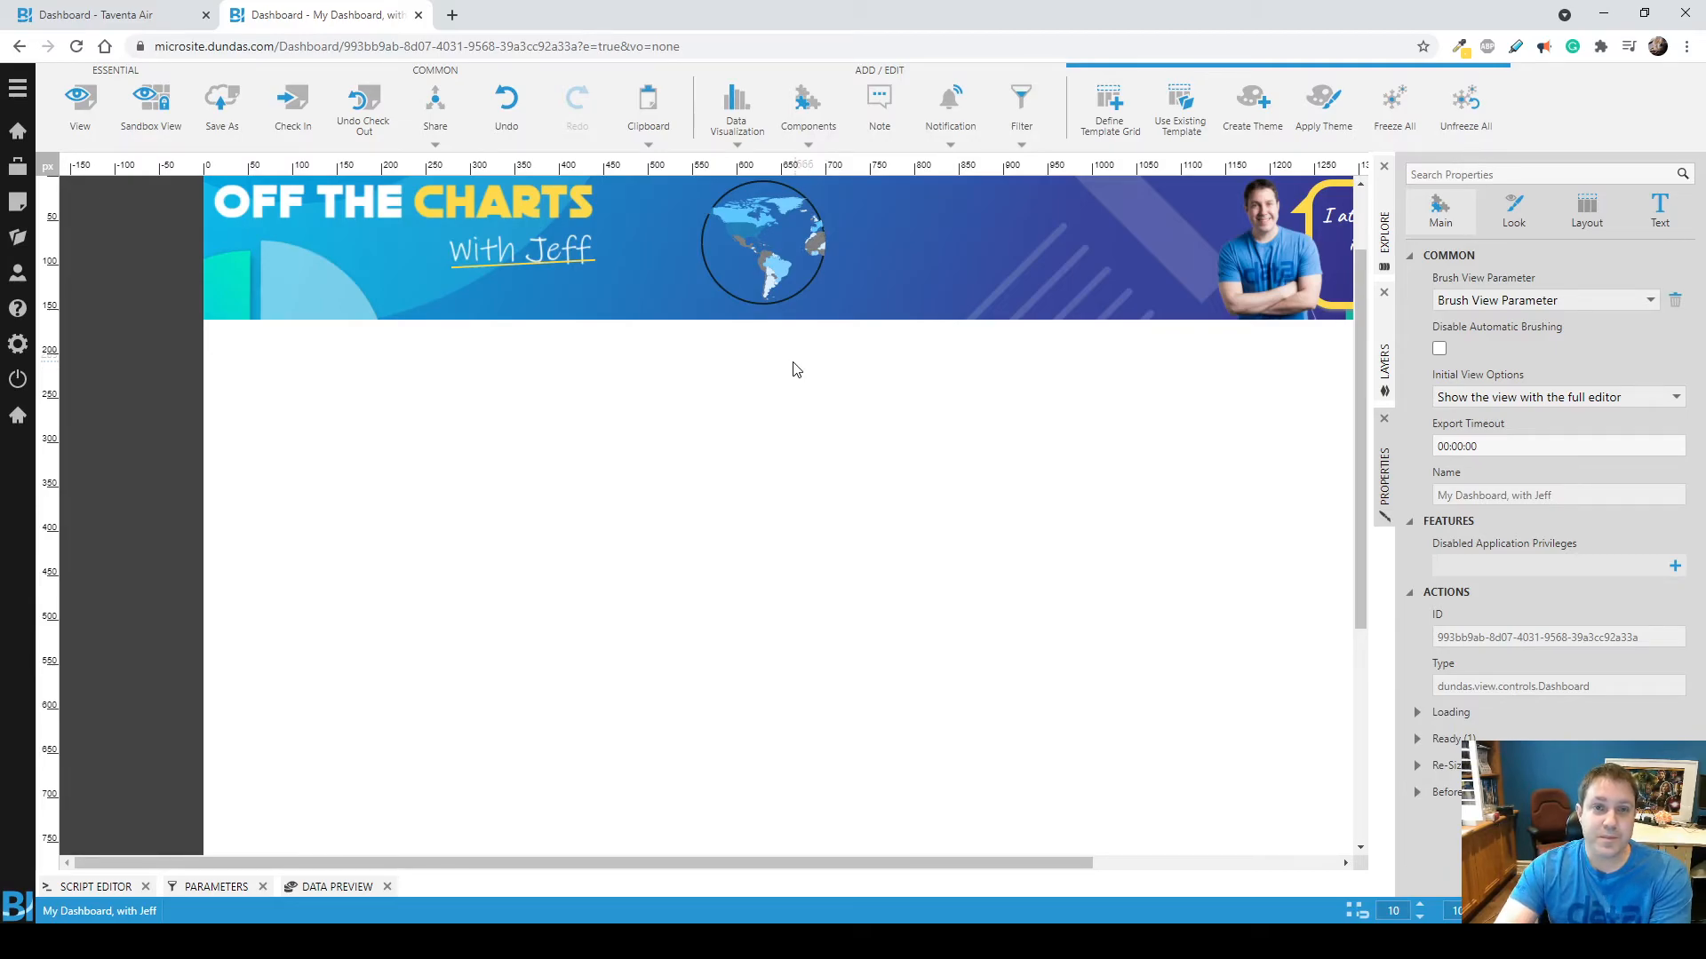
Examine the interaction types available for the map's Click action without adding one.
left_click(786, 263)
scroll(1522, 582, "down", 15)
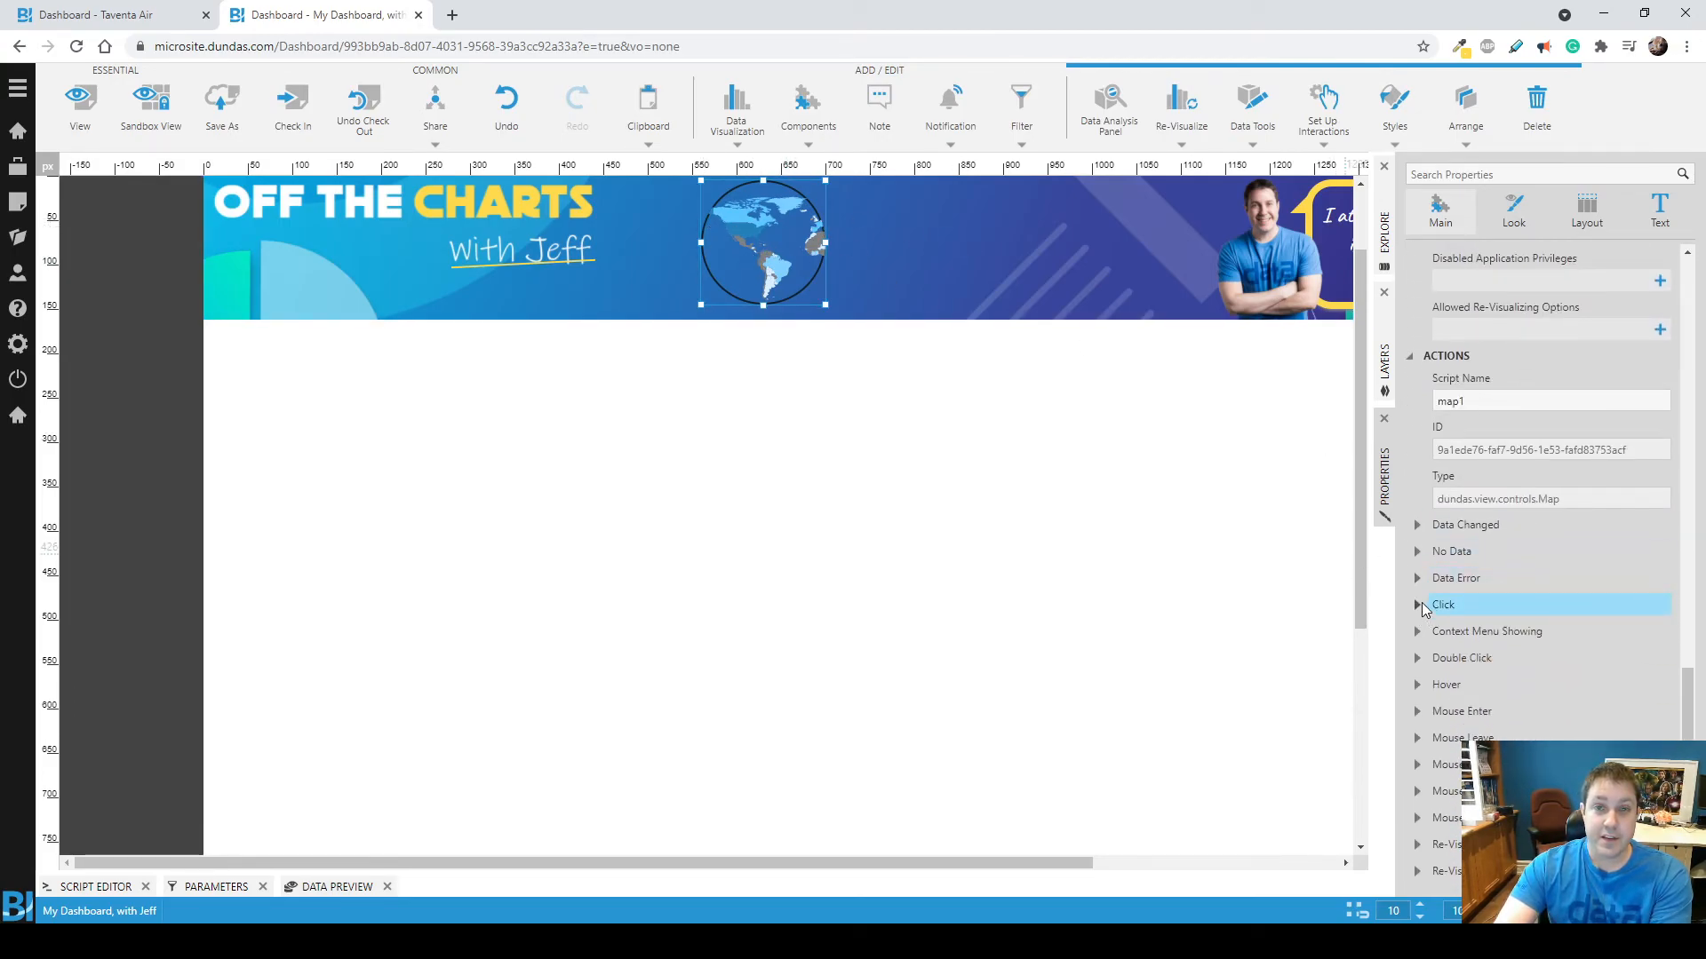
left_click(1419, 604)
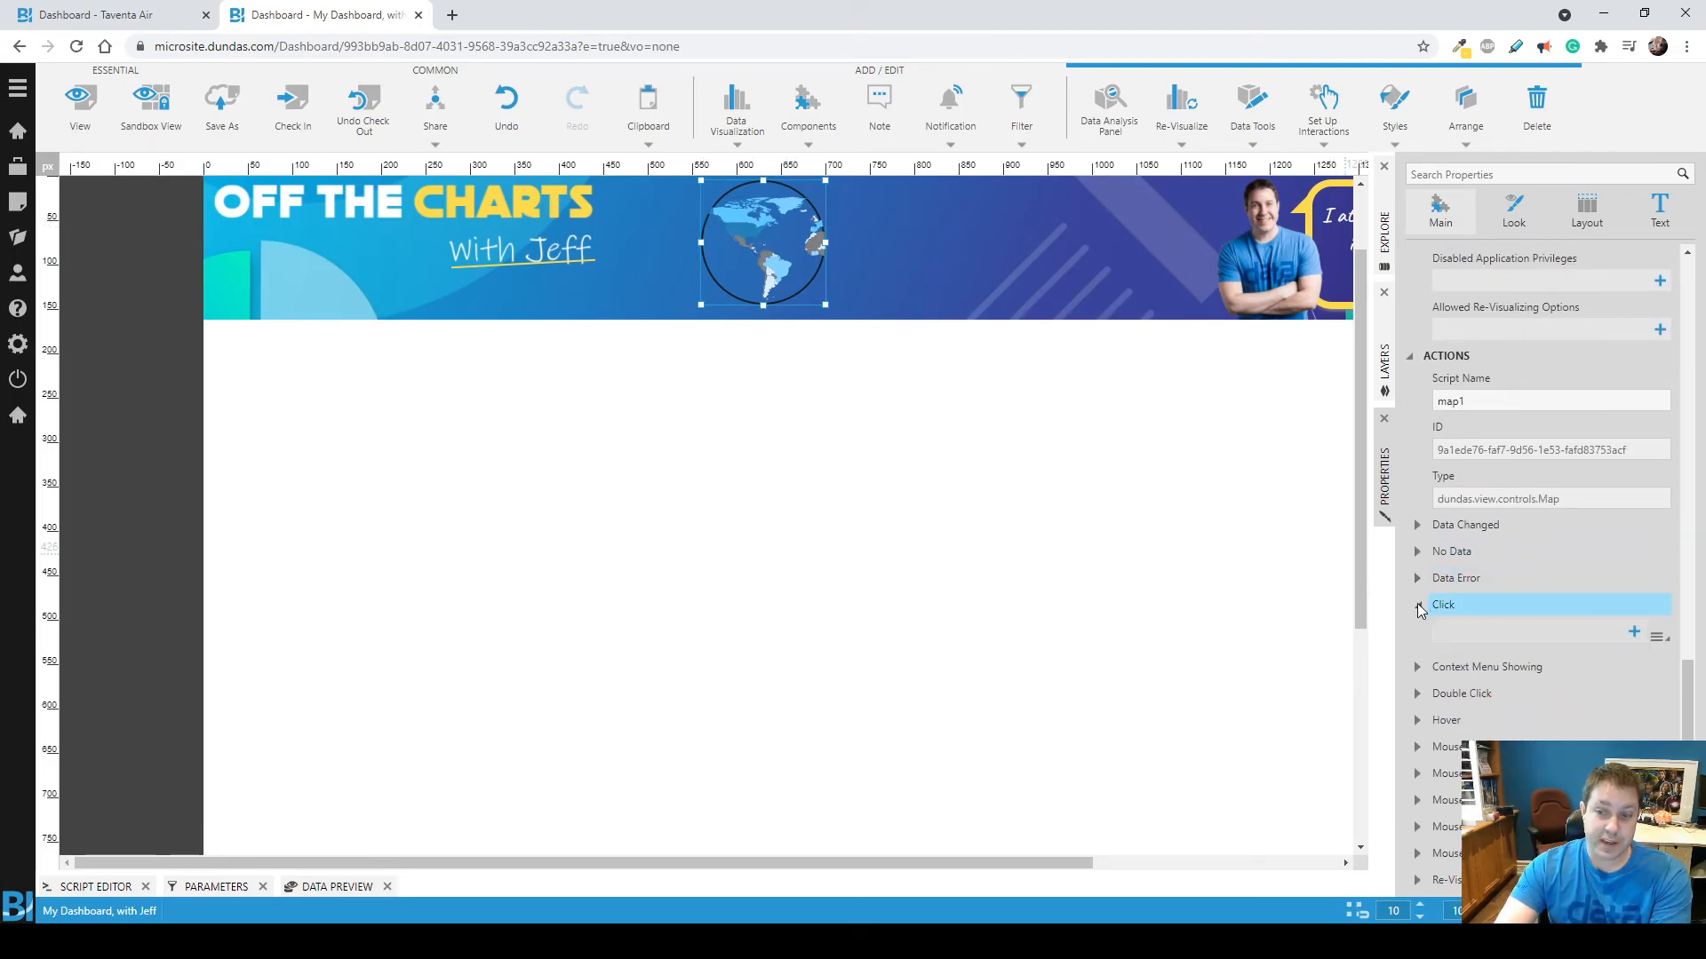
left_click(1658, 637)
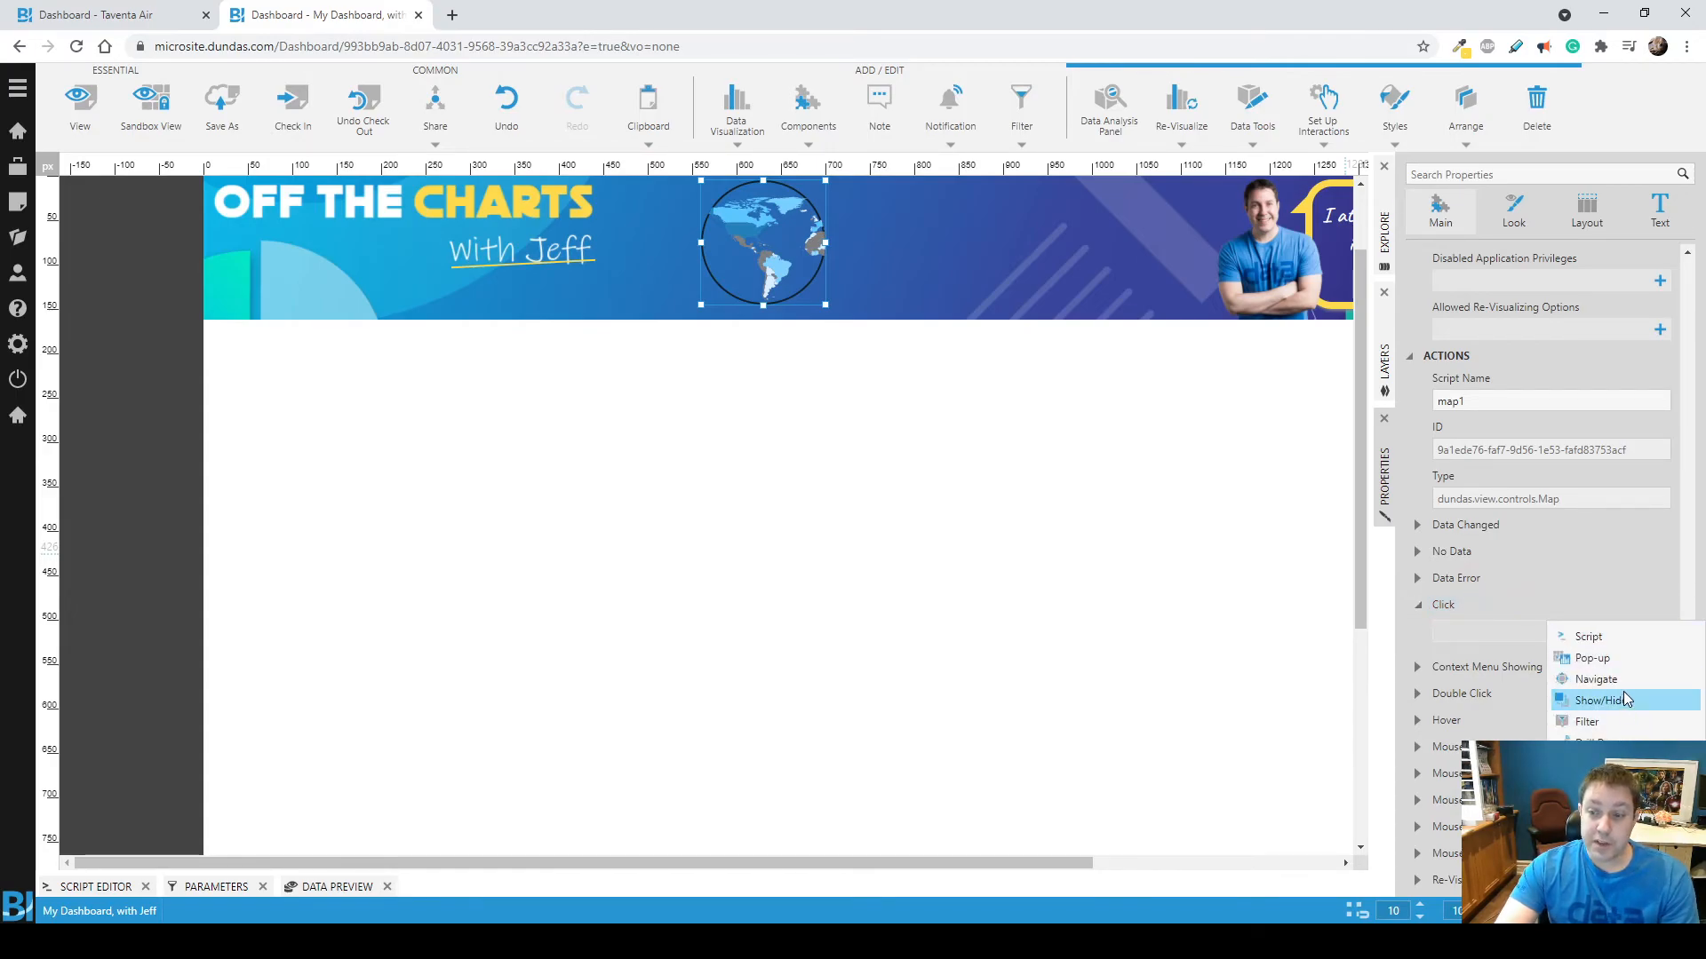
left_click(902, 488)
In the map's Auto Color Rule, remove the middle color and set the From Color to bright green #2DD115.
left_click(777, 233)
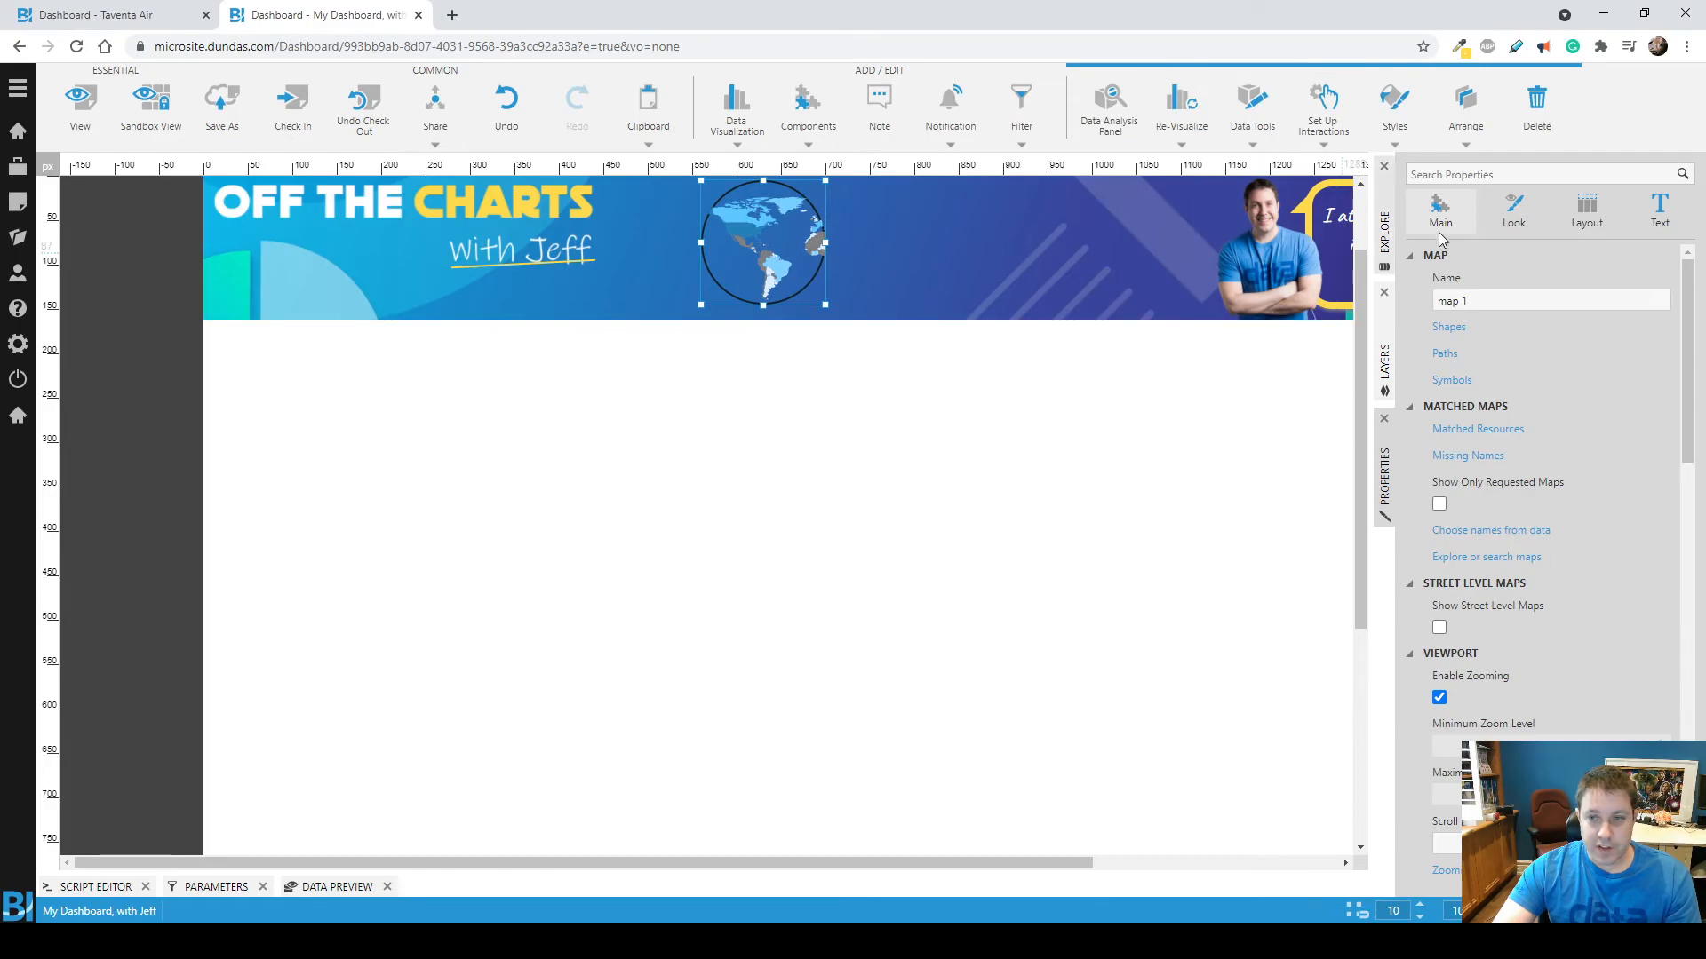
left_click(1510, 214)
scroll(1510, 346, "up", 5)
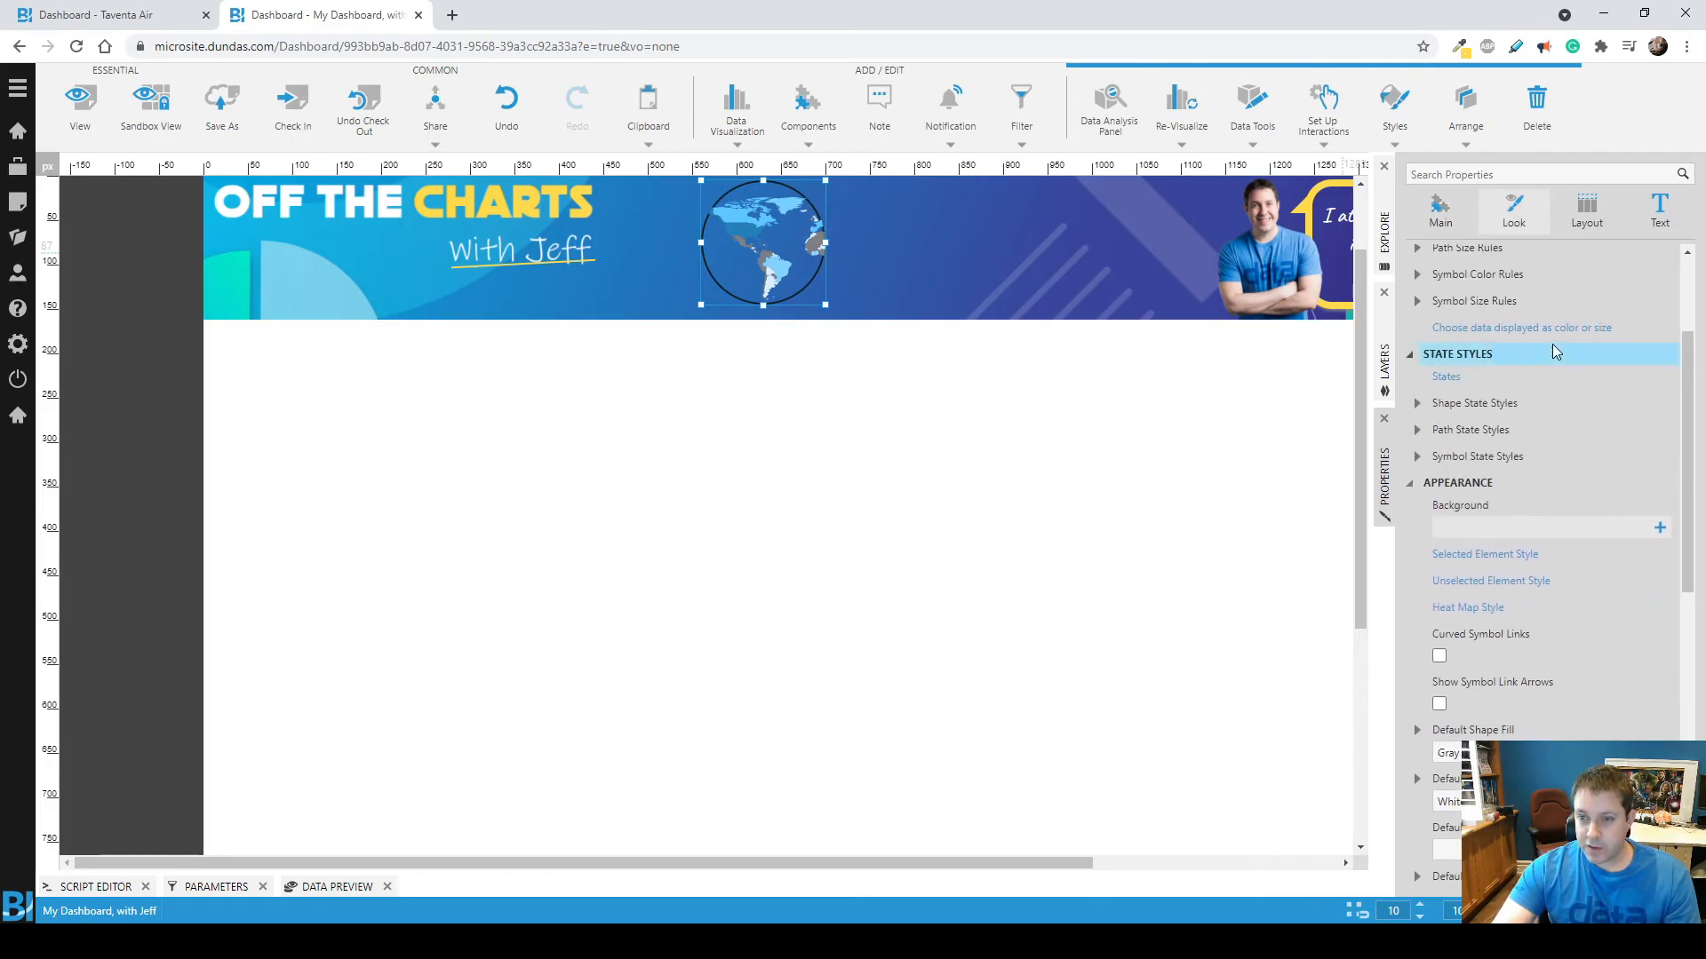
left_click(1466, 341)
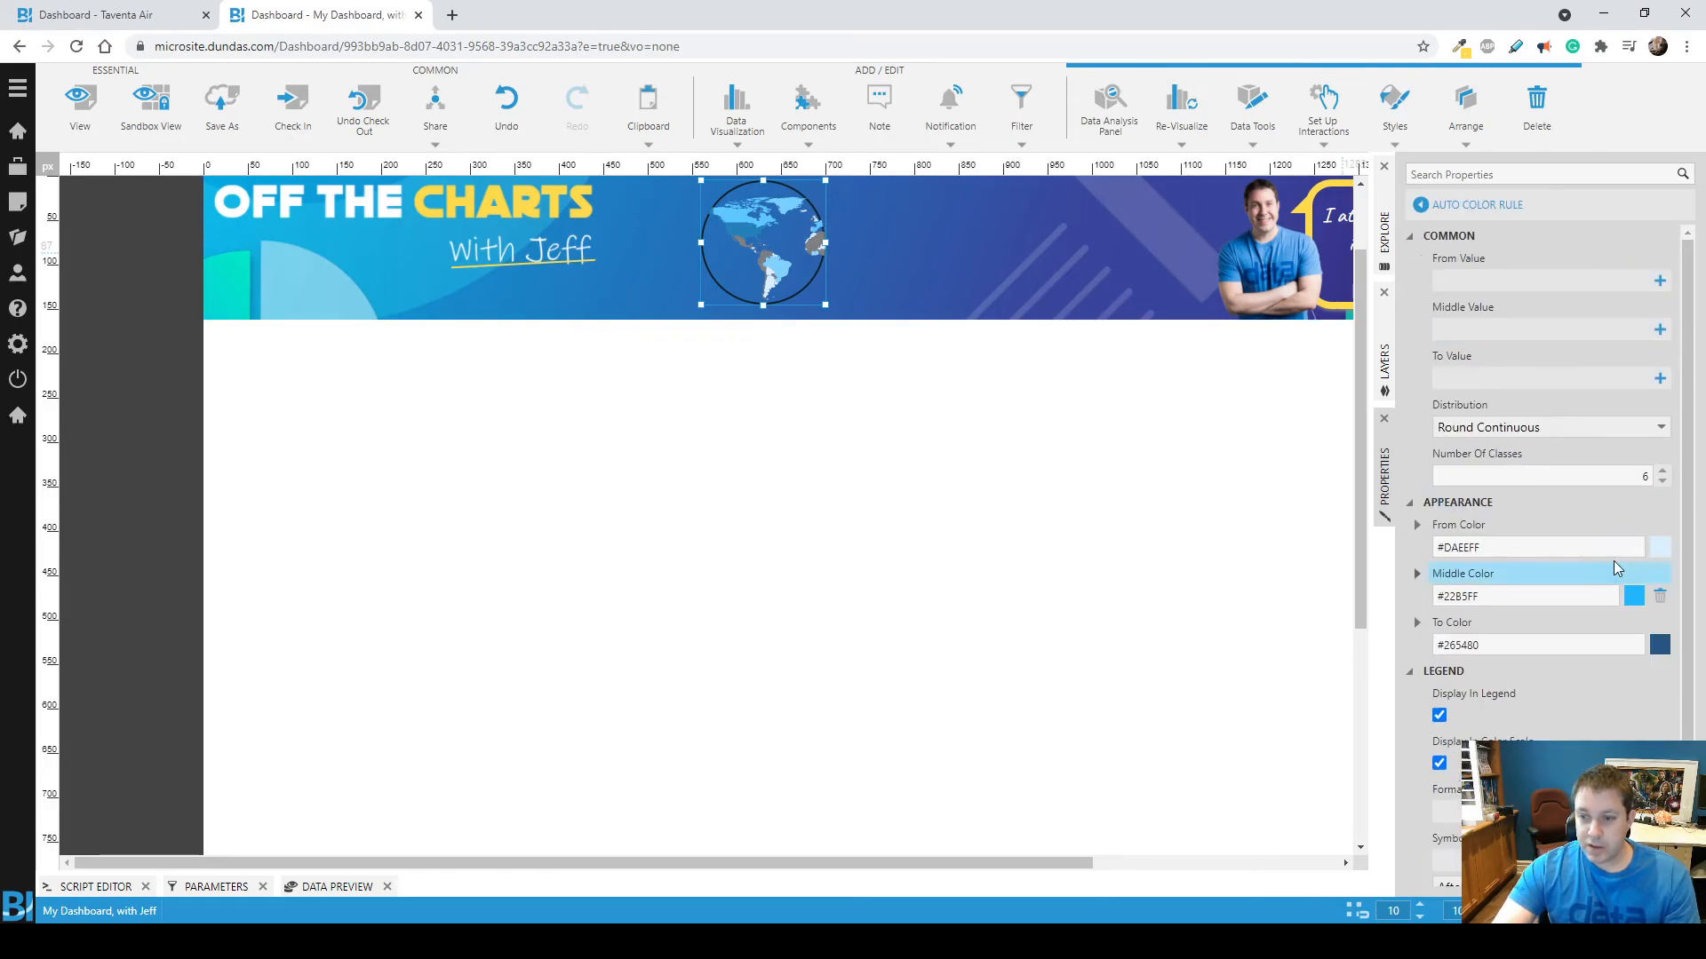
left_click(1661, 548)
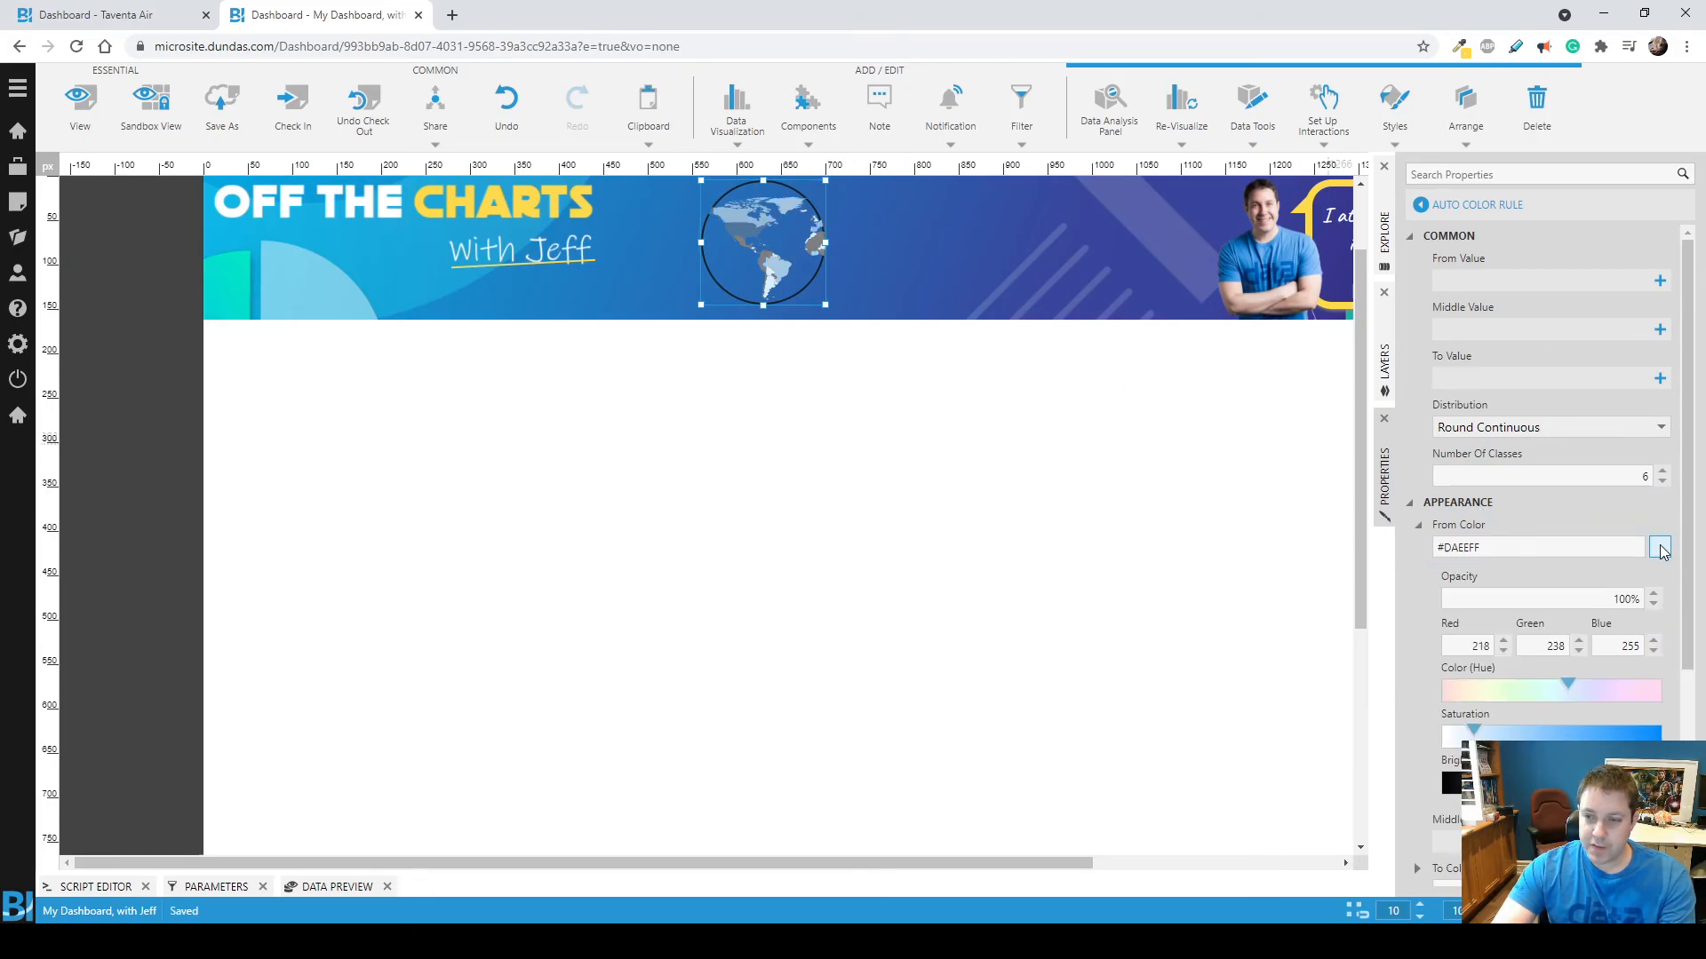
left_click_drag(1480, 733, 1621, 781)
left_click(1498, 691)
left_click(1510, 692)
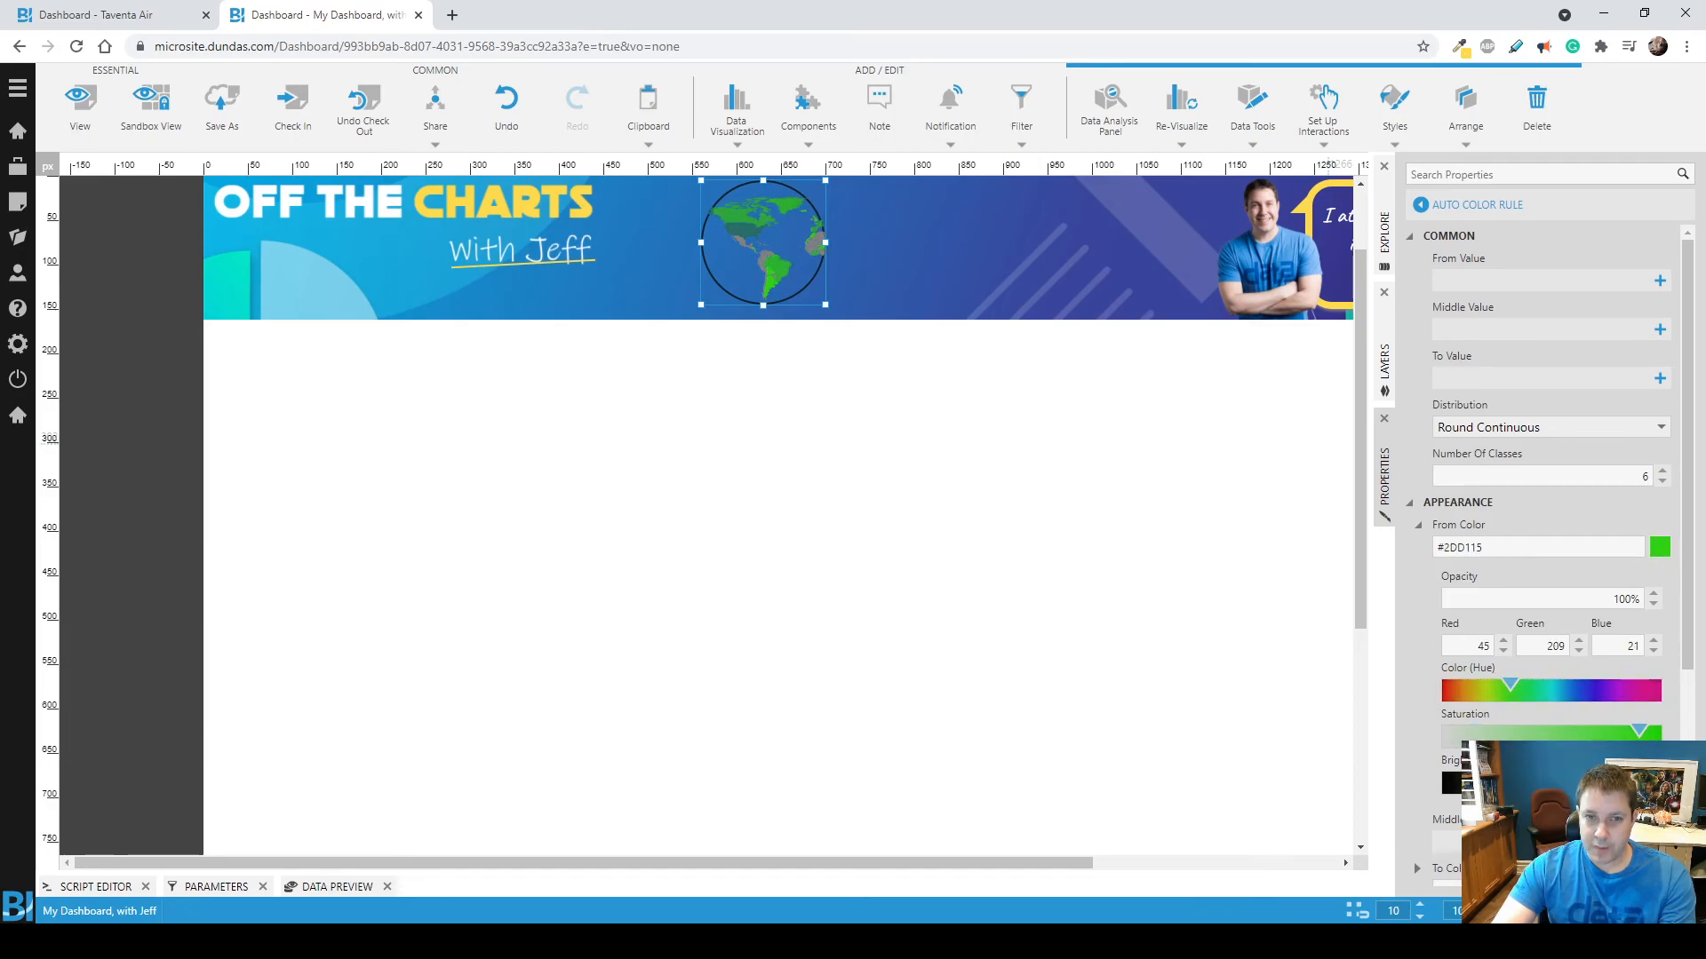
Set the Auto Color Rule's To Color to the darker green #33AA41 and deselect the map.
scroll(1422, 641, "down", 3)
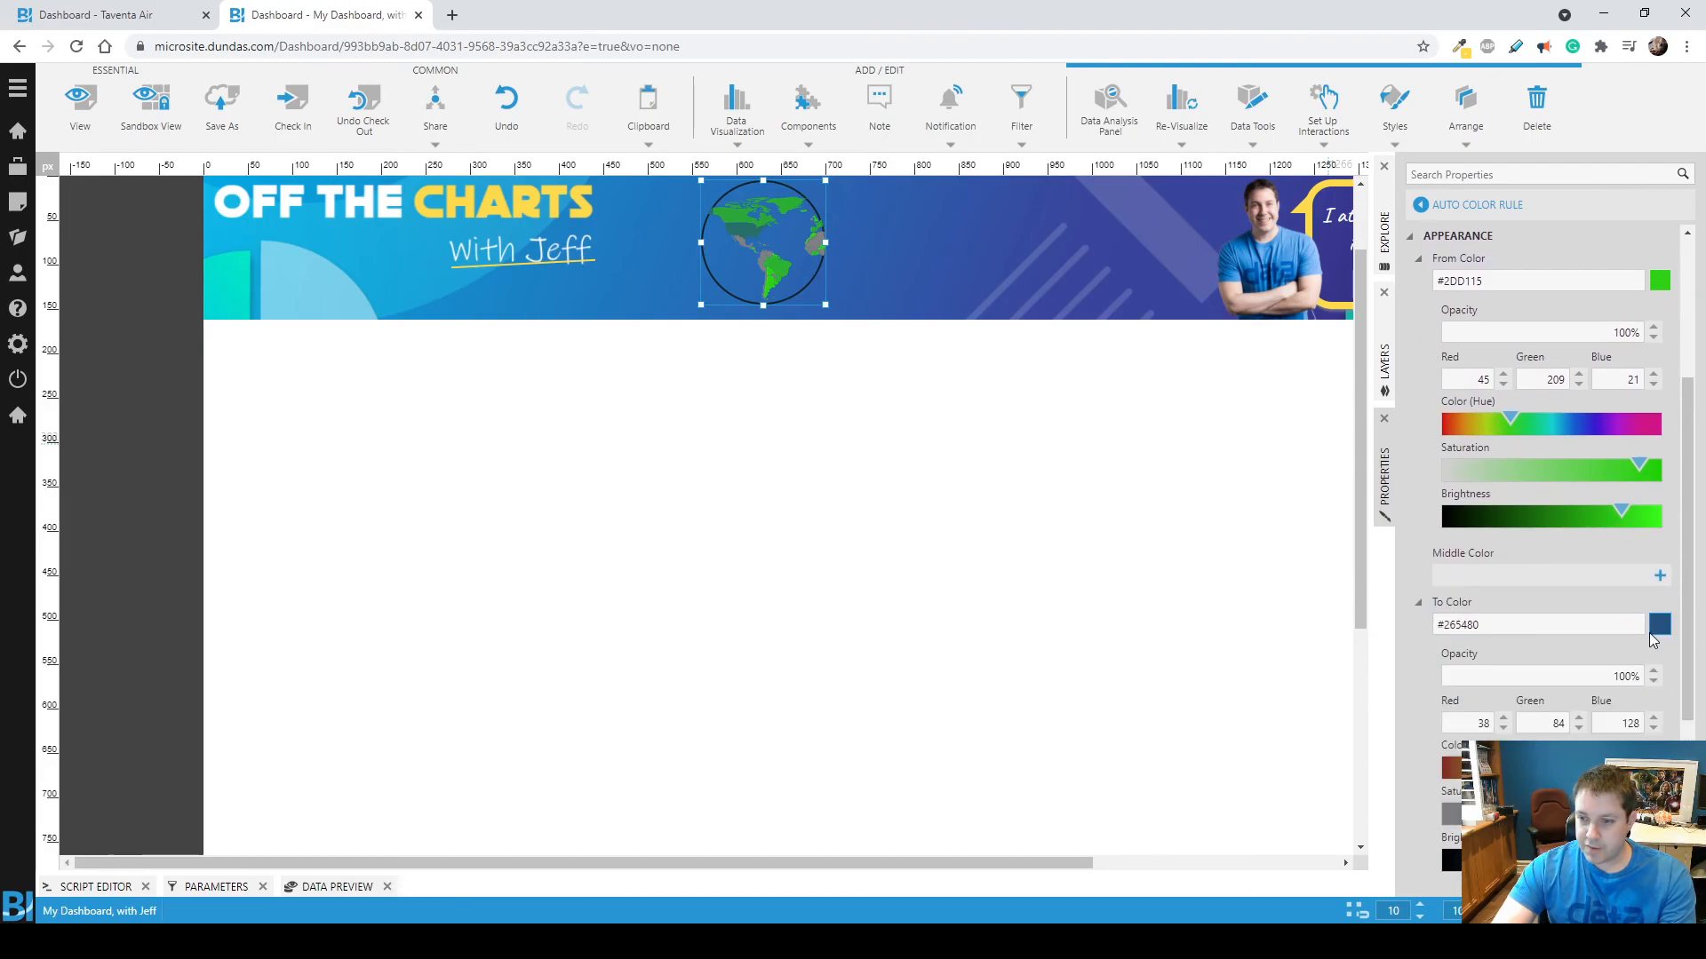
left_click_drag(1552, 858, 1591, 858)
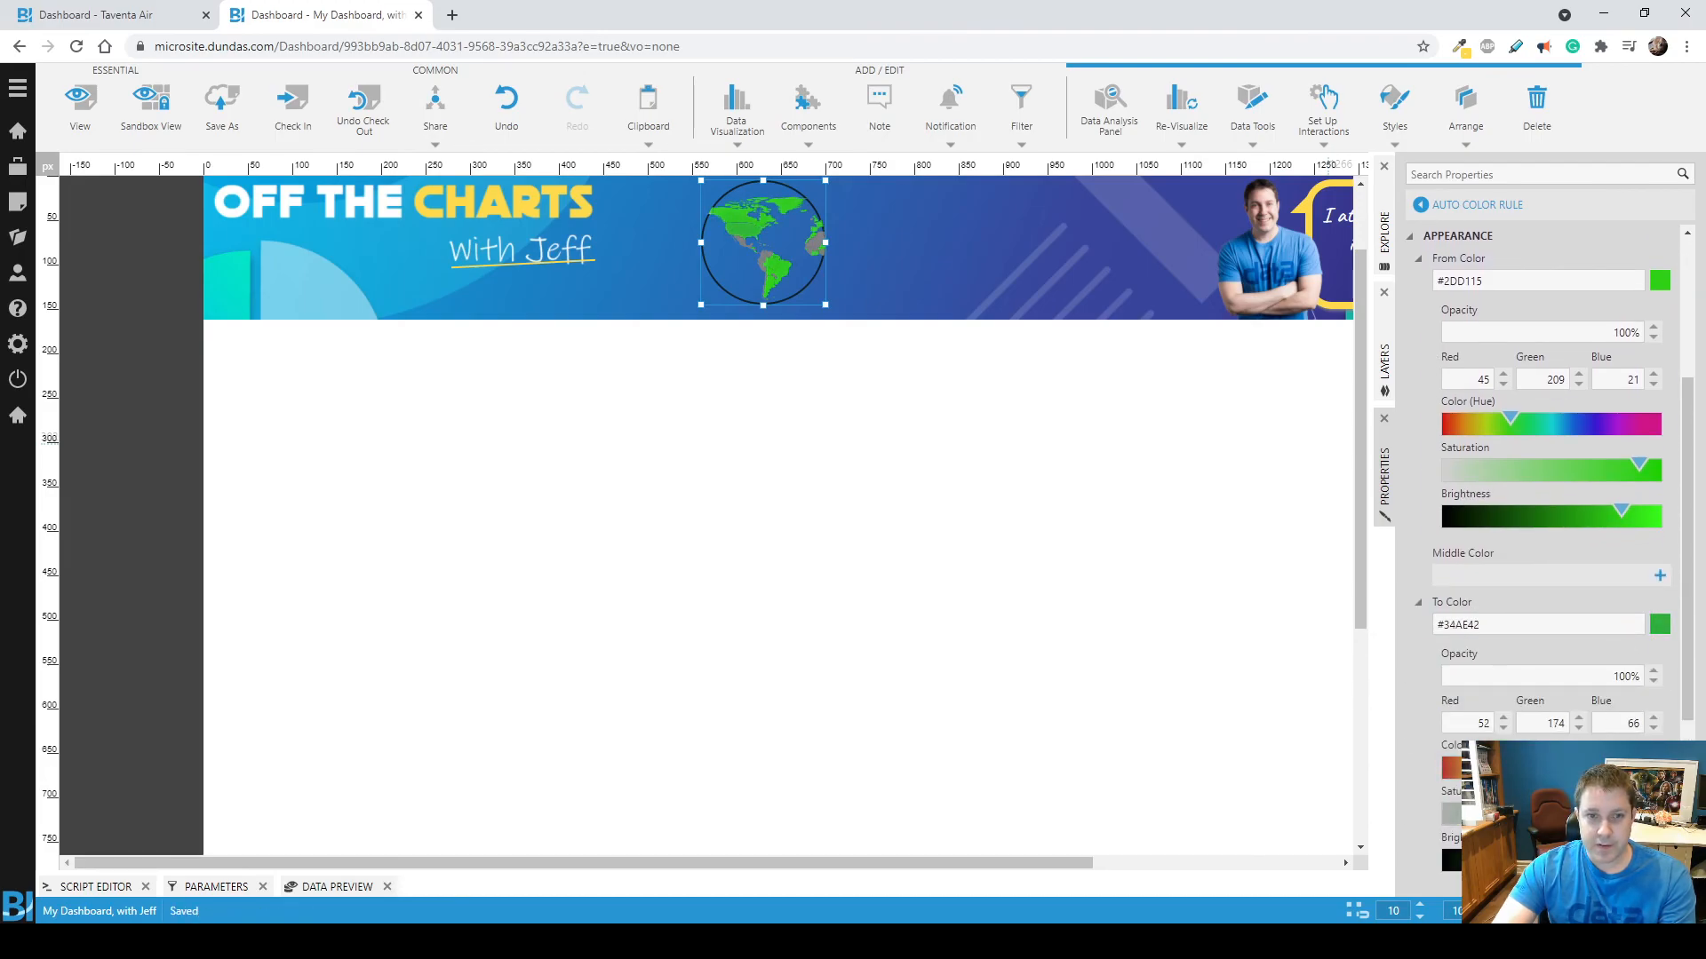
left_click(1164, 626)
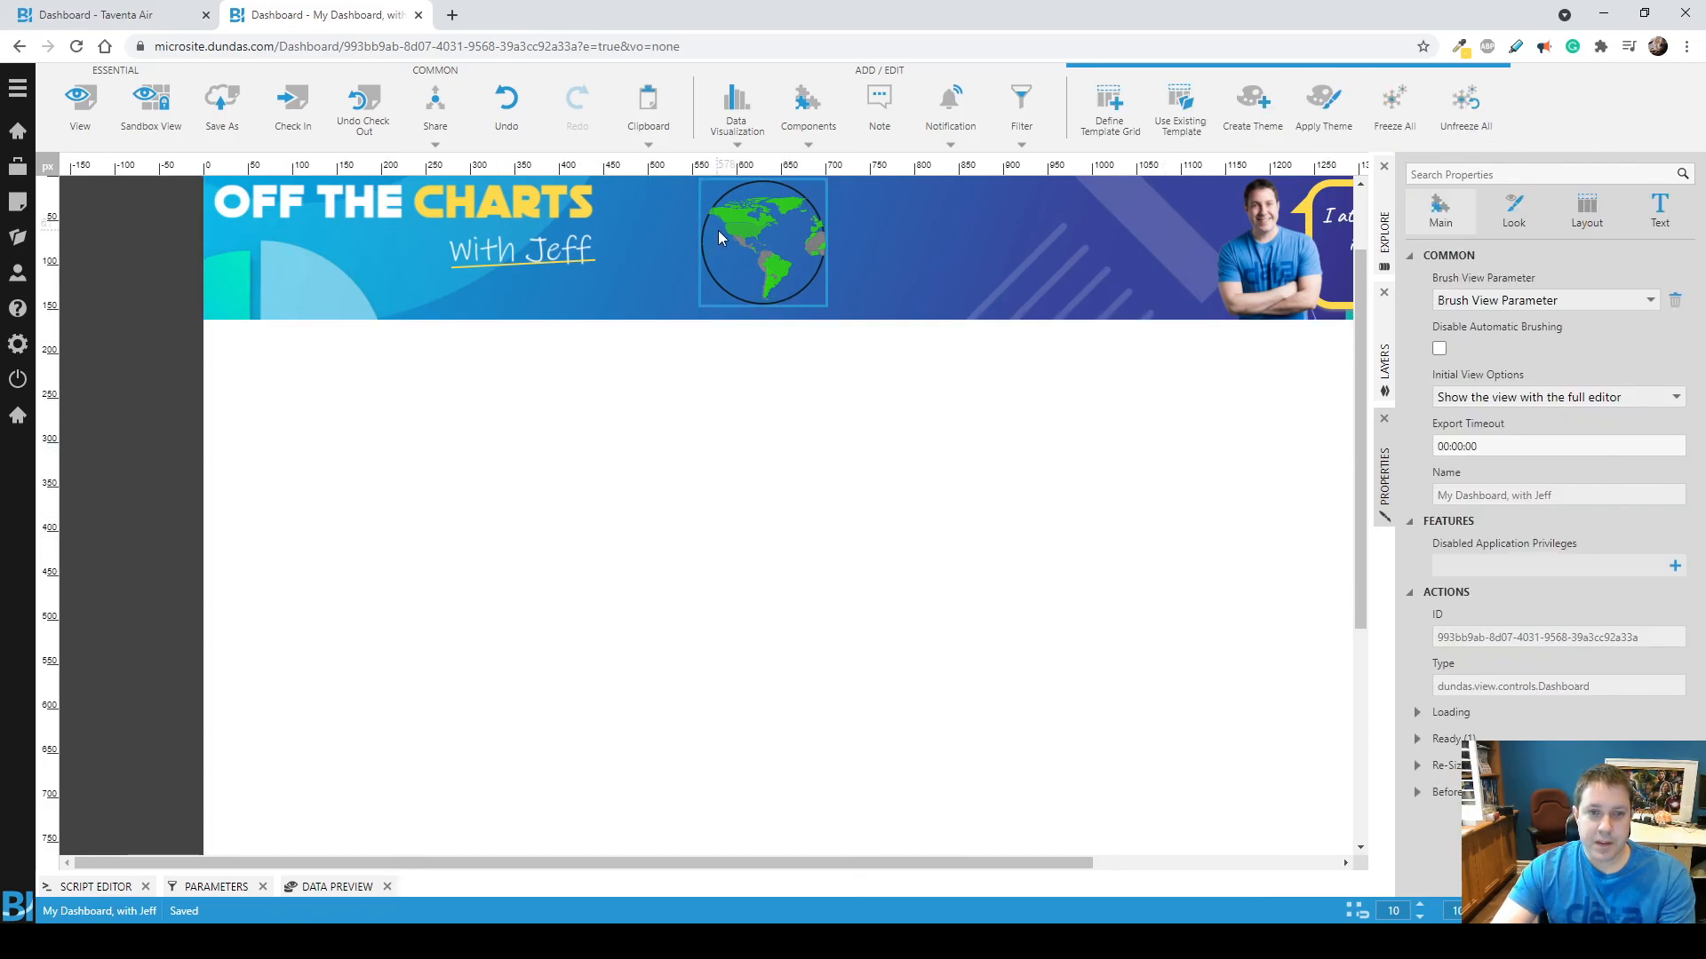